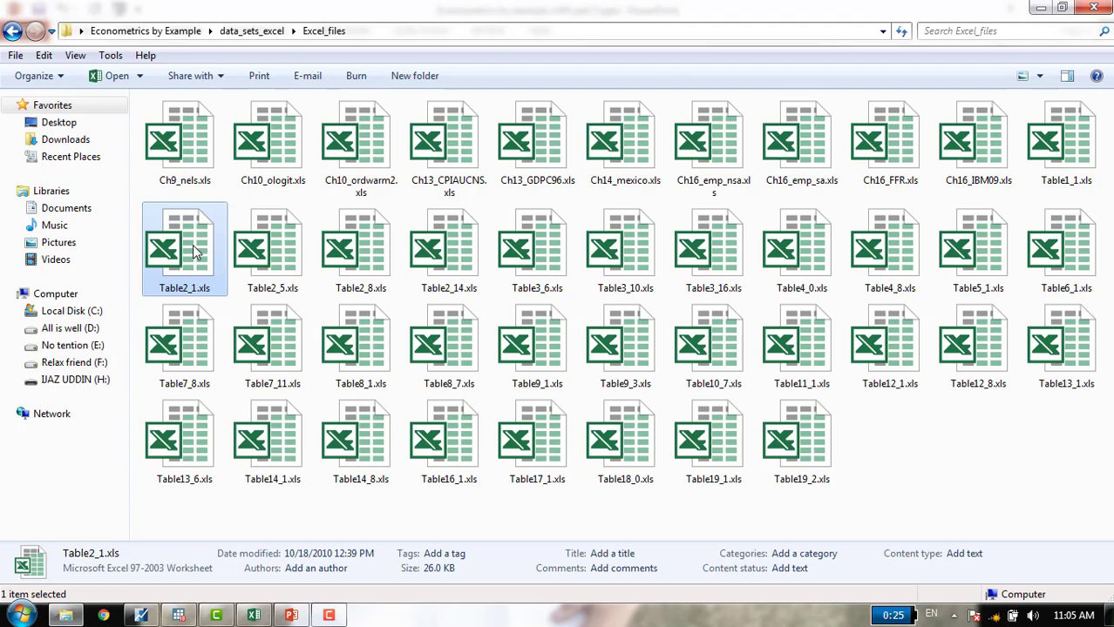
- Open Table2_1.xls and examine the column headers from output, labor and capital through lnoutput, lnlabor and lncapital
{"action": "double_click", "coordinate": [196, 252]}
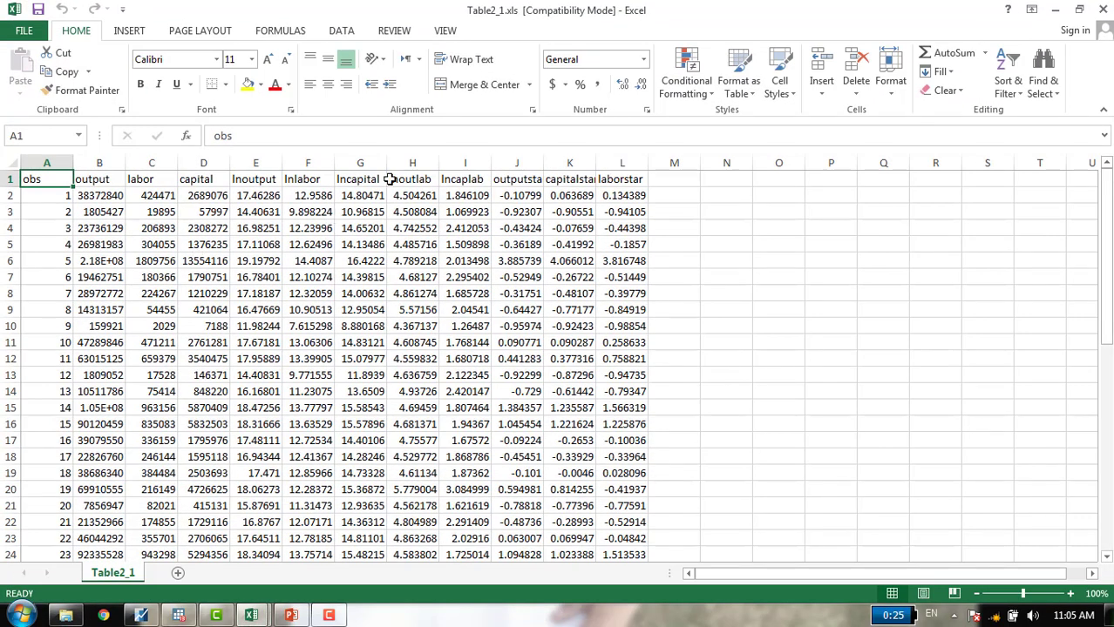
{"action": "left_click", "coordinate": [115, 183]}
{"action": "key", "text": "Right"}
{"action": "key", "text": "Right"}
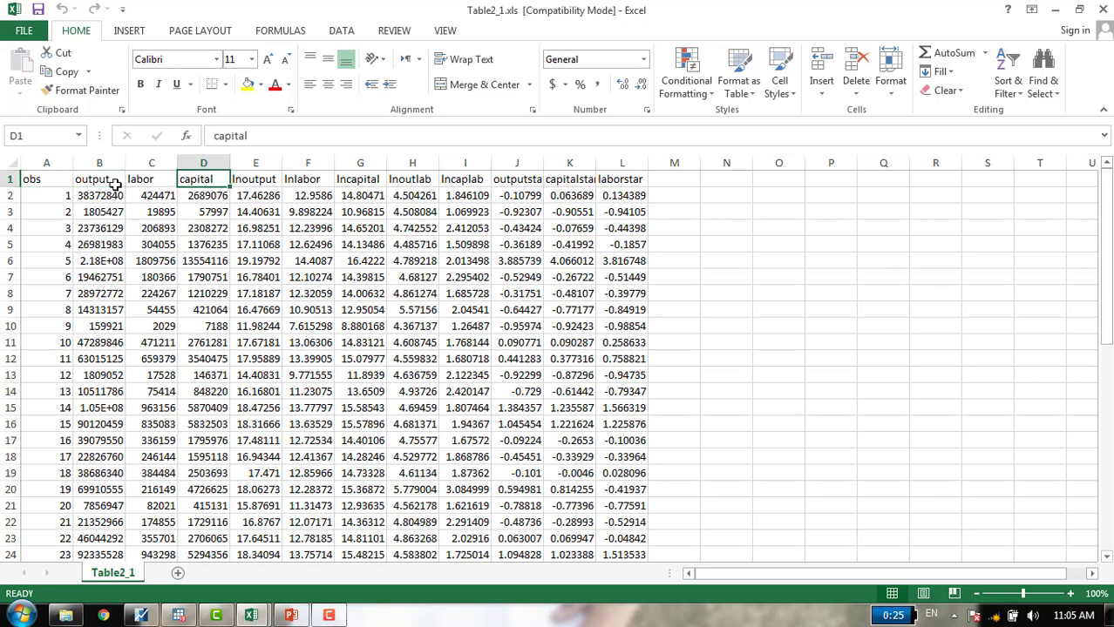
{"action": "left_click_drag", "start_coordinate": [96, 179], "coordinate": [195, 183]}
{"action": "left_click", "coordinate": [263, 180]}
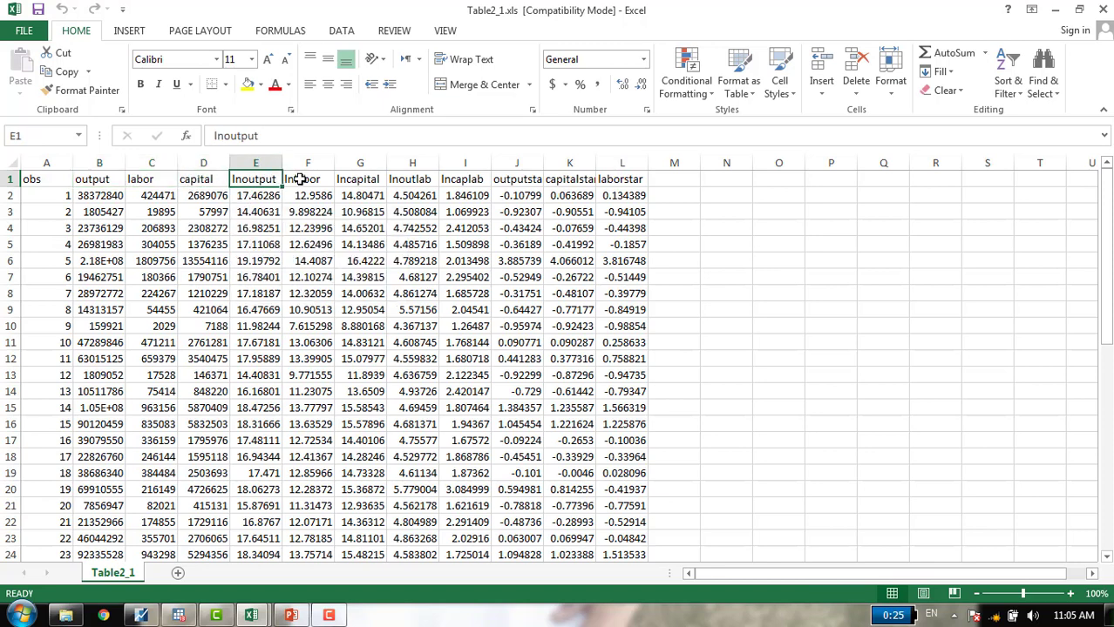
{"action": "left_click", "coordinate": [299, 179]}
{"action": "left_click", "coordinate": [361, 177]}
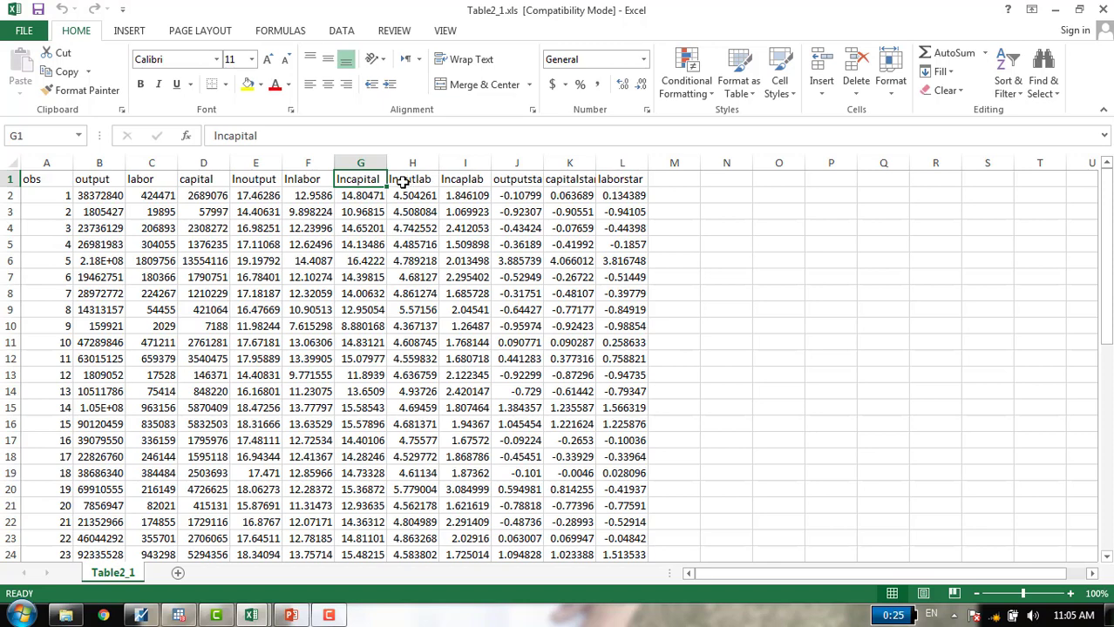
- Examine the lnoutlab and lncaplab column headers, close the Table2_1 workbook and get Excel out of the way
{"action": "left_click", "coordinate": [405, 180]}
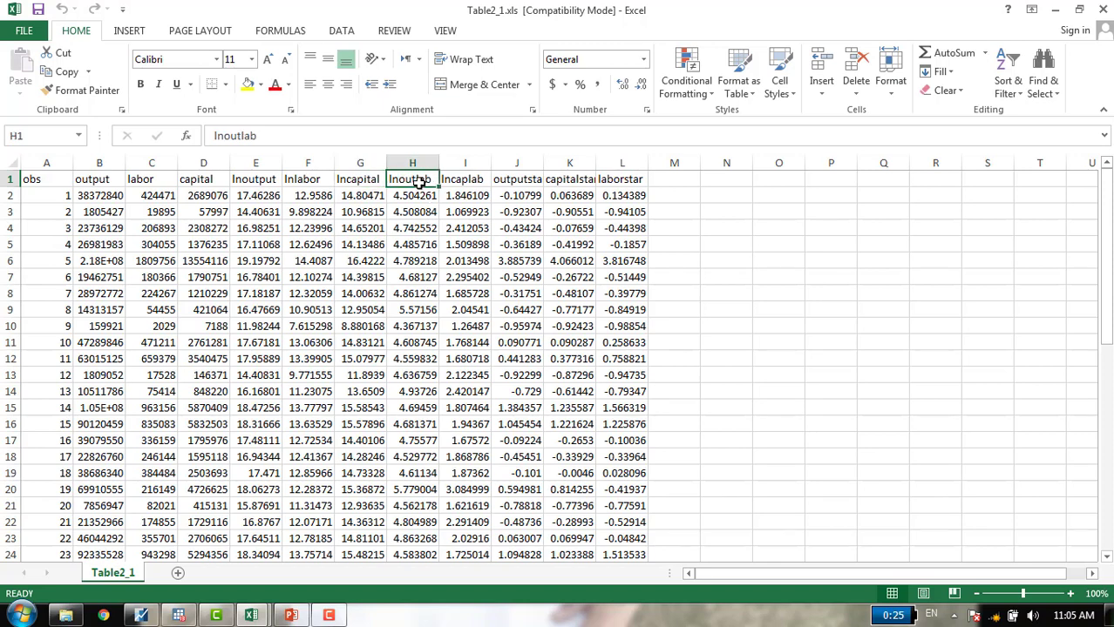
{"action": "left_click", "coordinate": [467, 181]}
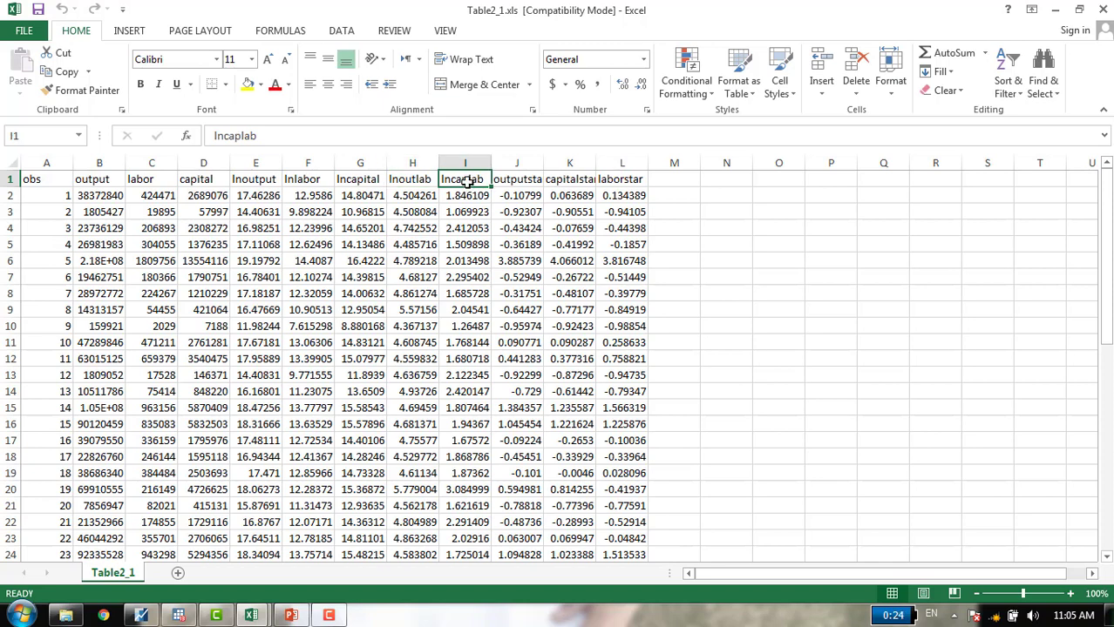
{"action": "left_click", "coordinate": [414, 177]}
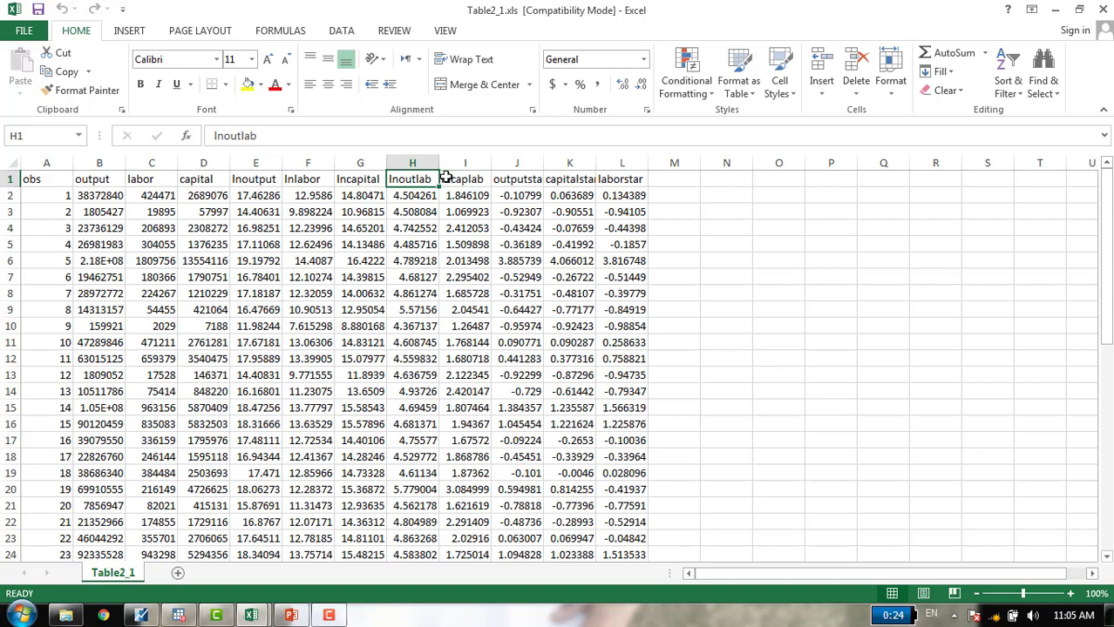
{"action": "left_click", "coordinate": [445, 178]}
{"action": "left_click", "coordinate": [434, 179]}
{"action": "left_click", "coordinate": [448, 178]}
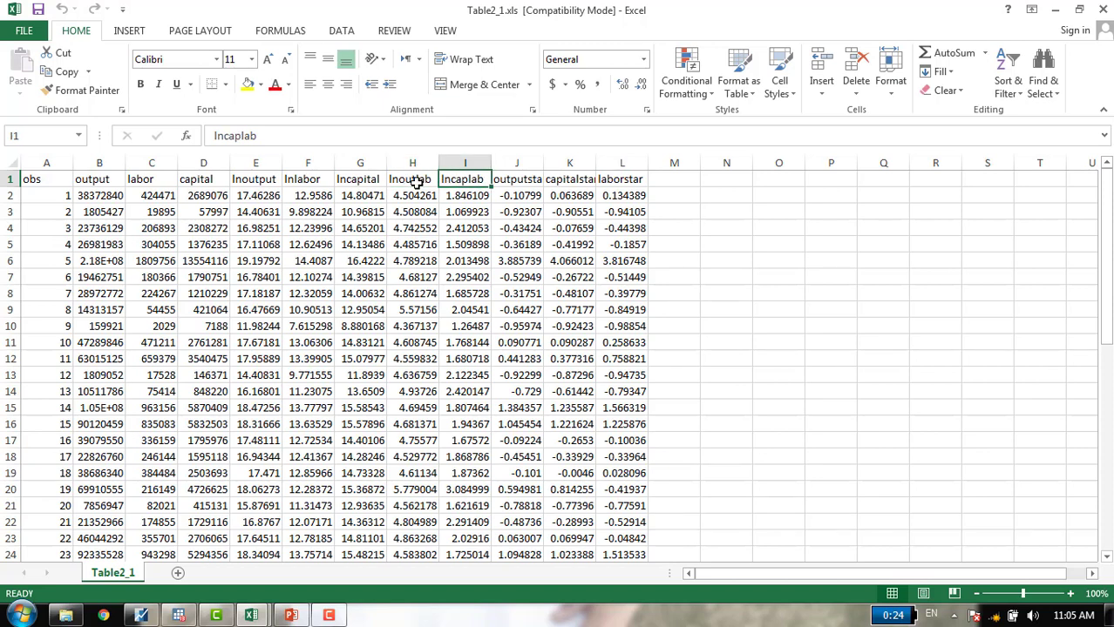
{"action": "left_click", "coordinate": [418, 178]}
{"action": "left_click", "coordinate": [462, 181]}
{"action": "left_click", "coordinate": [1100, 10]}
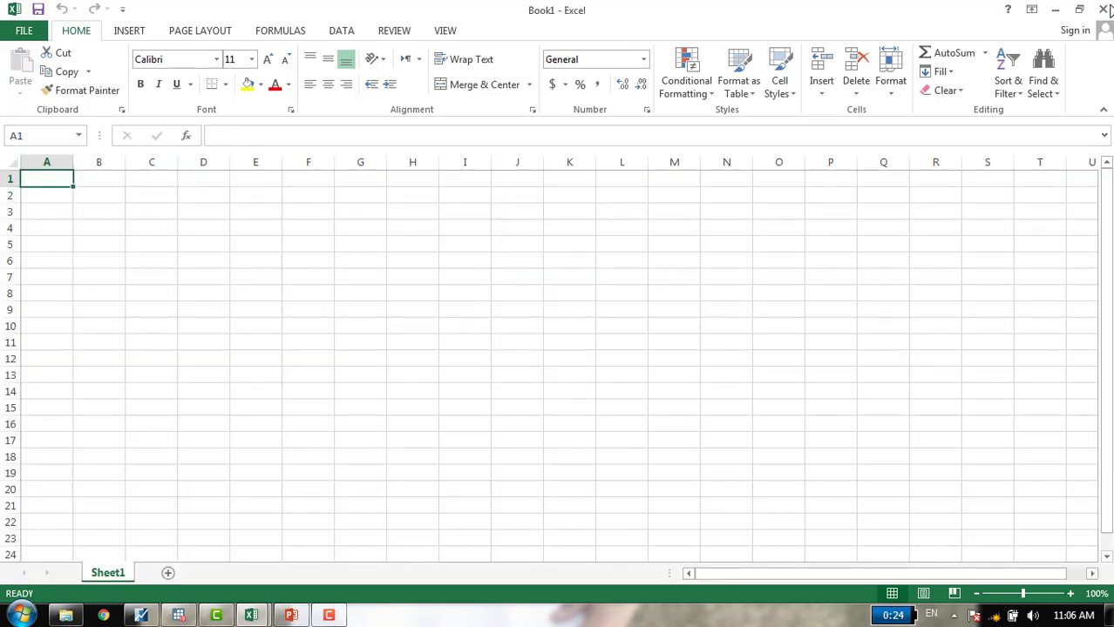
{"action": "left_click", "coordinate": [1056, 10]}
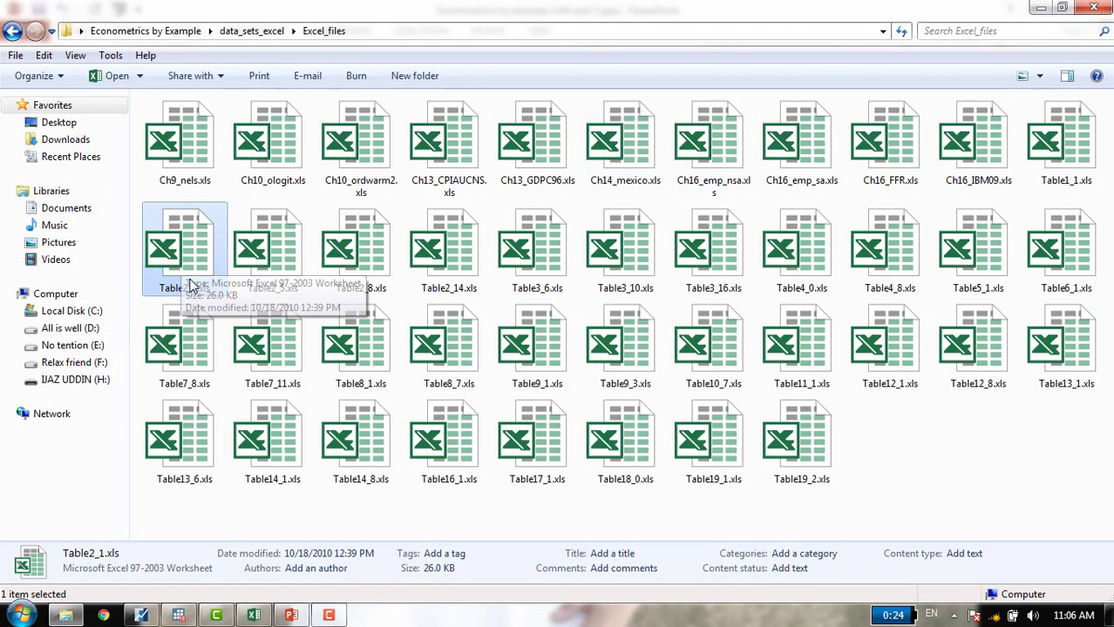
- Import Table2_1.xls into EViews as a new unstructured/undated workfile without linking the series to the external source
{"action": "left_click_drag", "start_coordinate": [186, 255], "coordinate": [361, 347]}
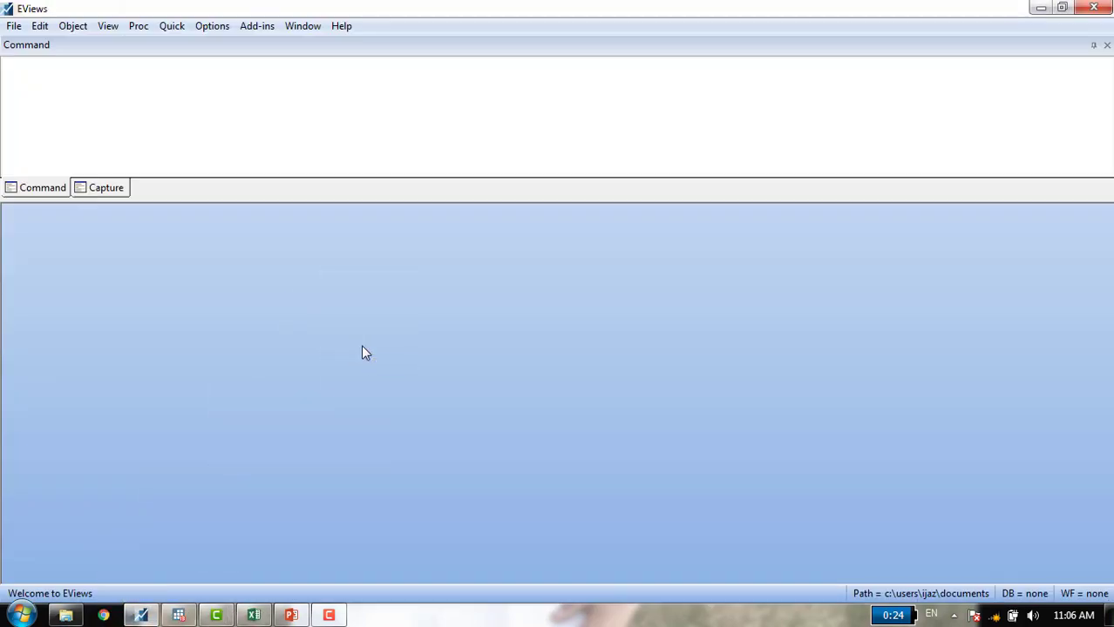
{"action": "left_click", "coordinate": [649, 459]}
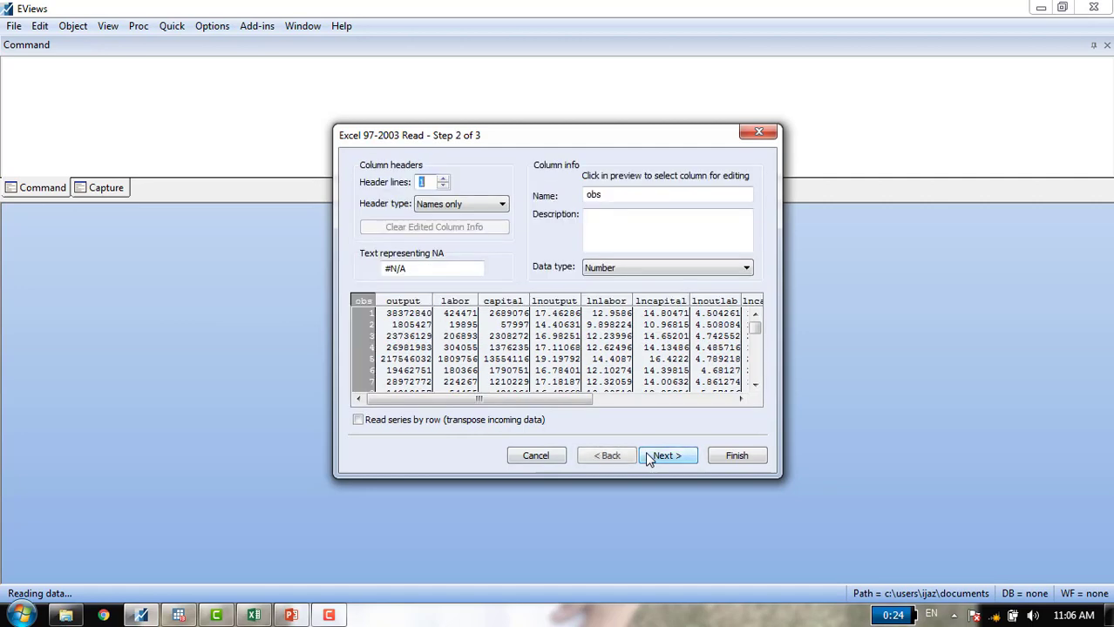
{"action": "left_click", "coordinate": [676, 454]}
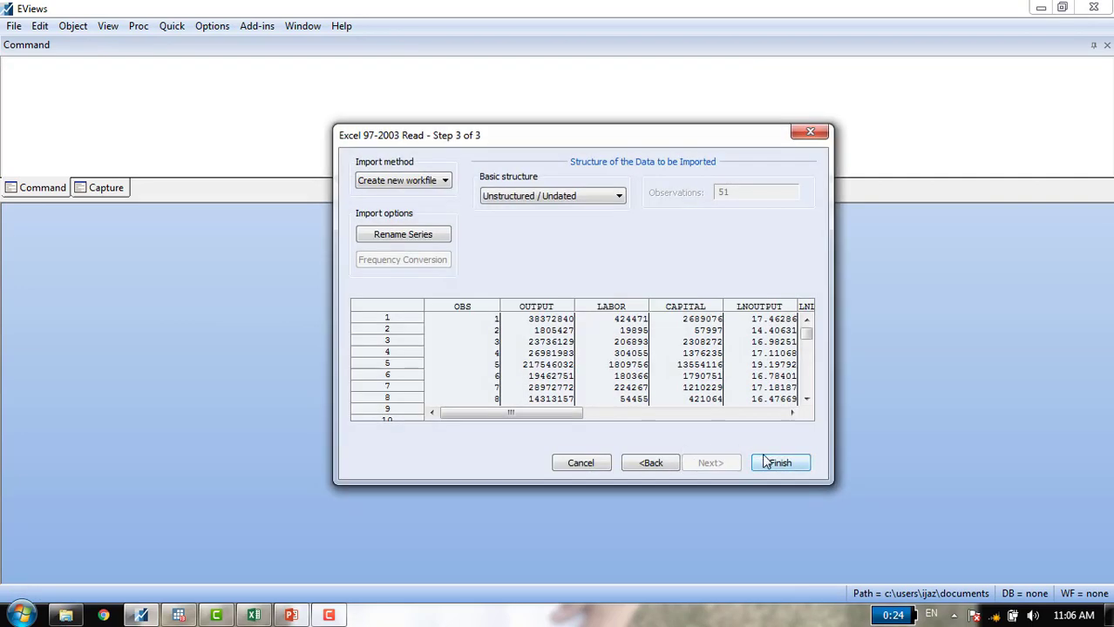
{"action": "left_click", "coordinate": [767, 463]}
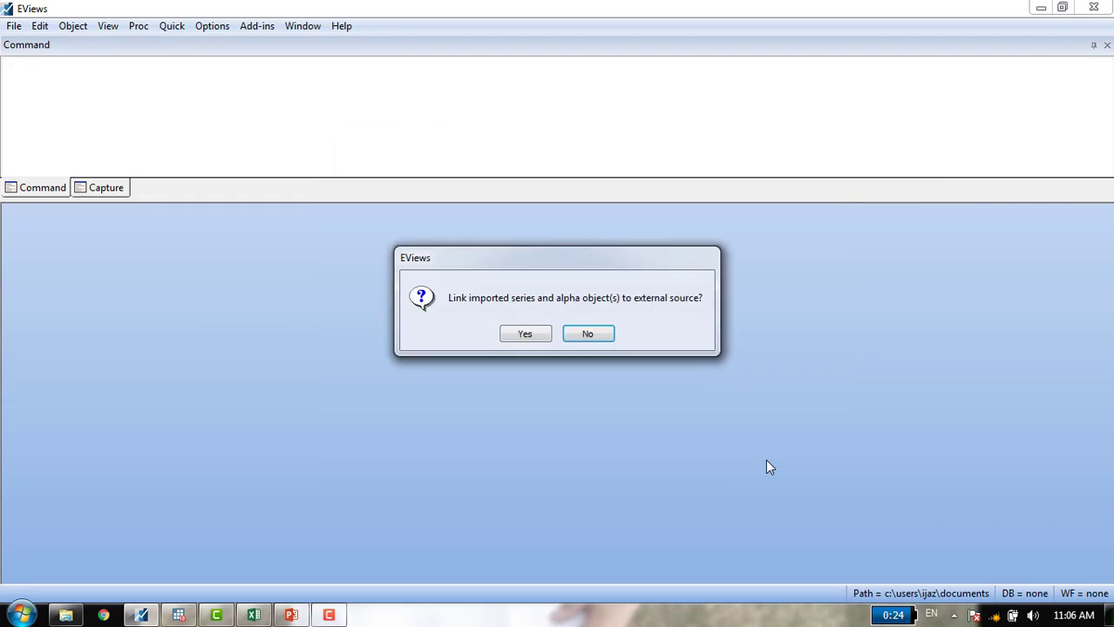
{"action": "left_click", "coordinate": [589, 334]}
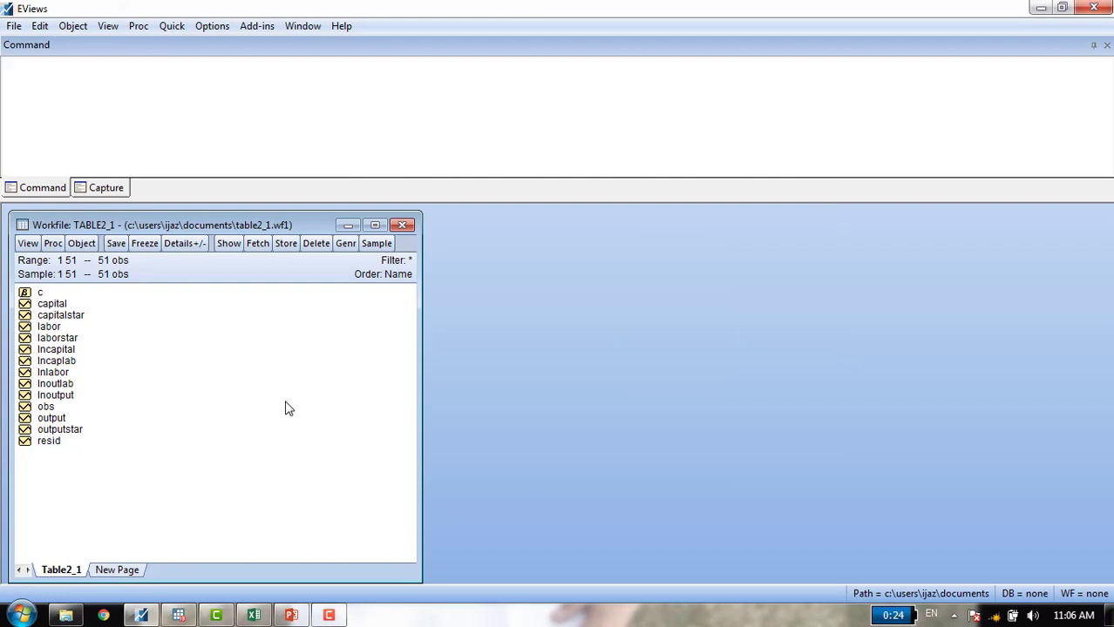
- Start a new equation estimation and check the Table 2.4 regression specification on the PowerPoint slides
{"action": "left_click", "coordinate": [177, 29]}
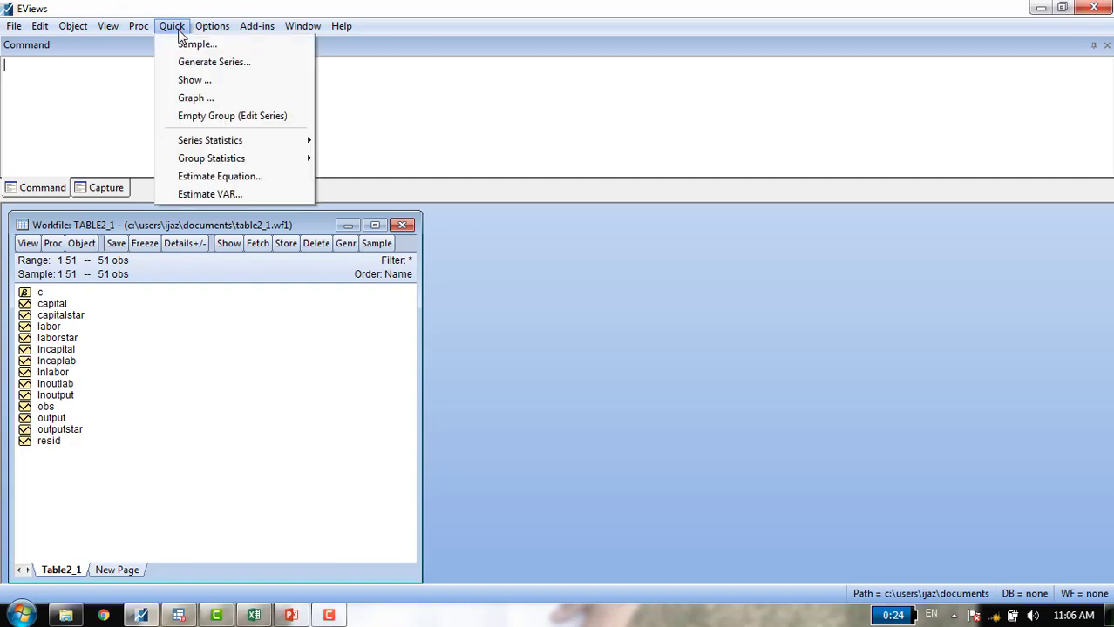
{"action": "left_click", "coordinate": [229, 177]}
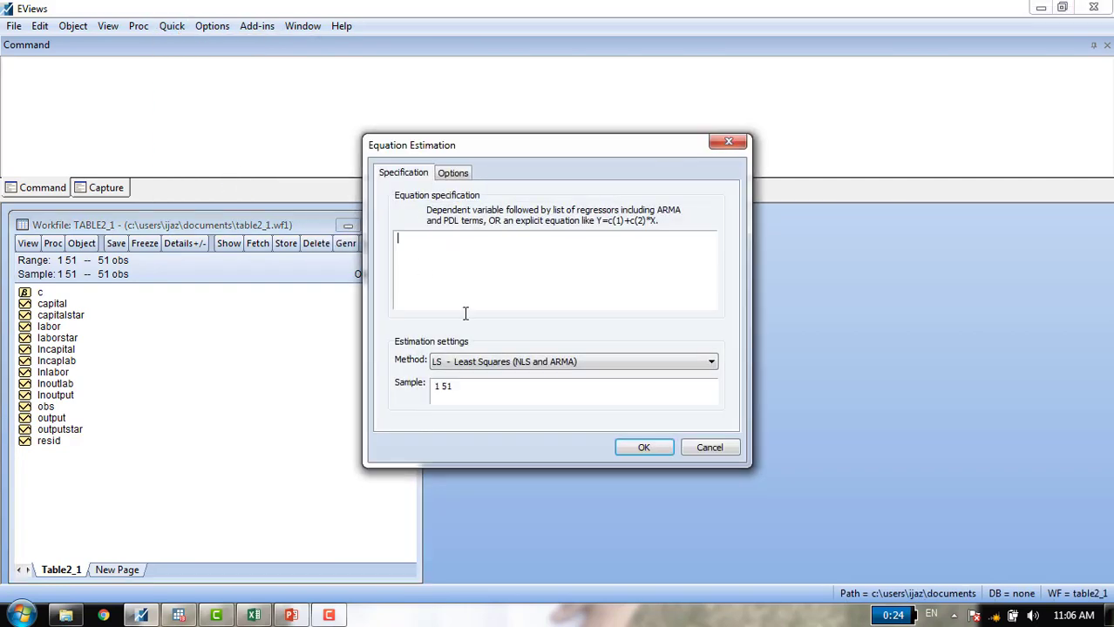
{"action": "left_click", "coordinate": [283, 616]}
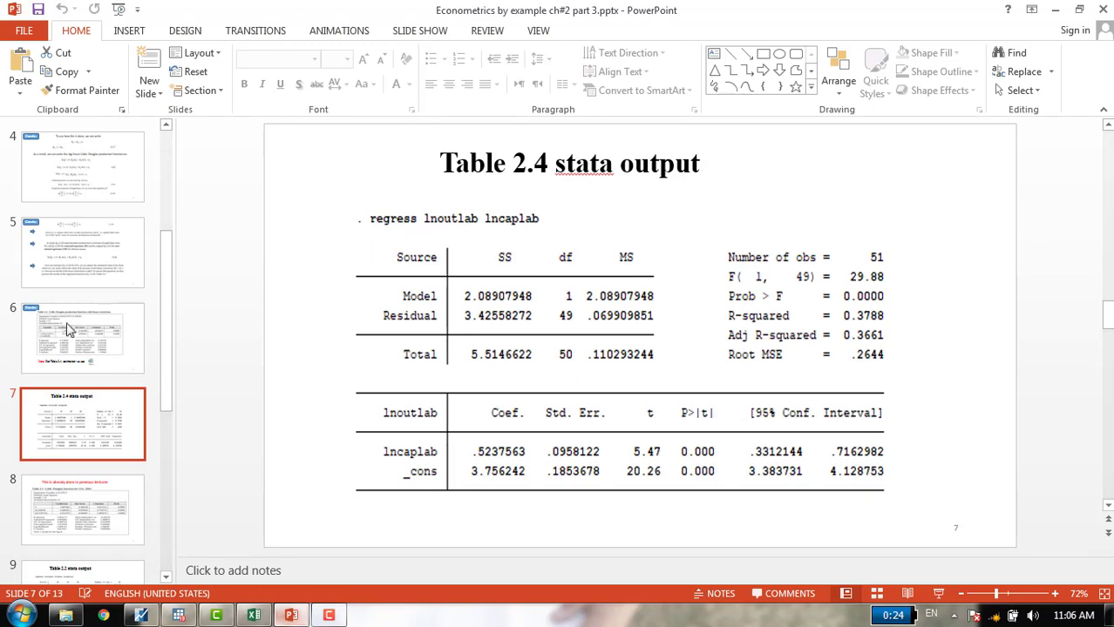
{"action": "left_click", "coordinate": [80, 348]}
{"action": "key", "text": "Up"}
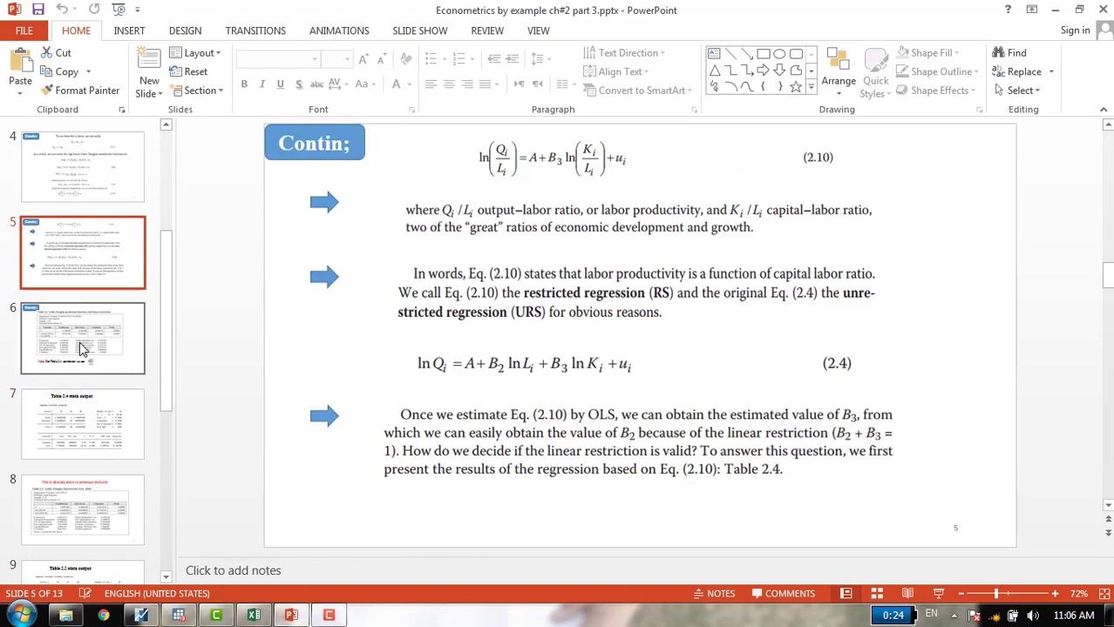
{"action": "key", "text": "Up"}
{"action": "key", "text": "Down"}
{"action": "key", "text": "Down"}
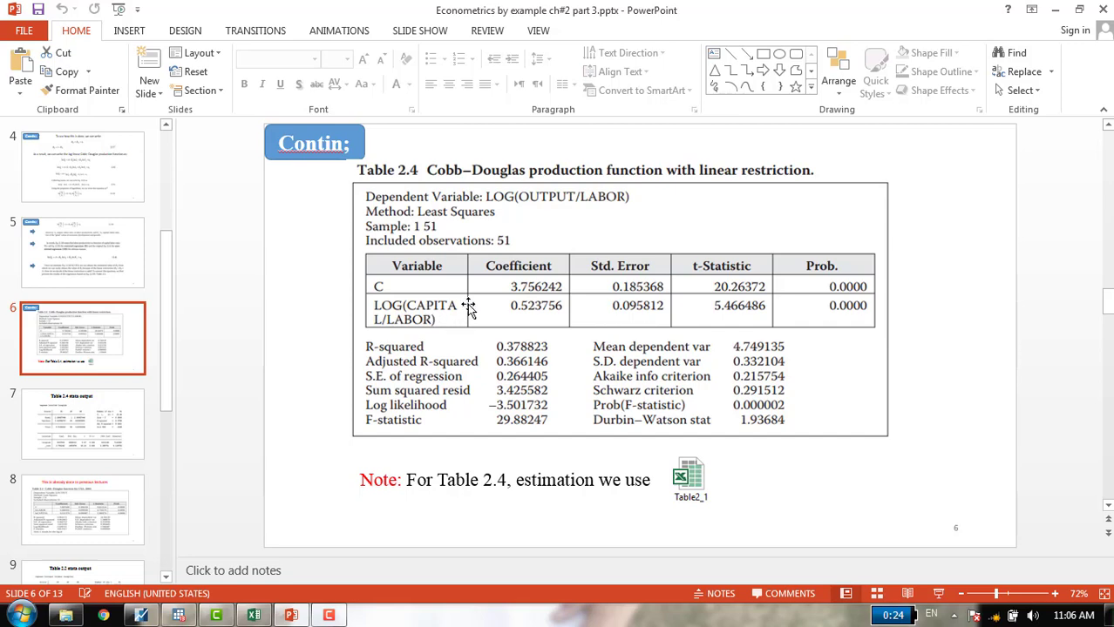
{"action": "left_click", "coordinate": [1055, 9]}
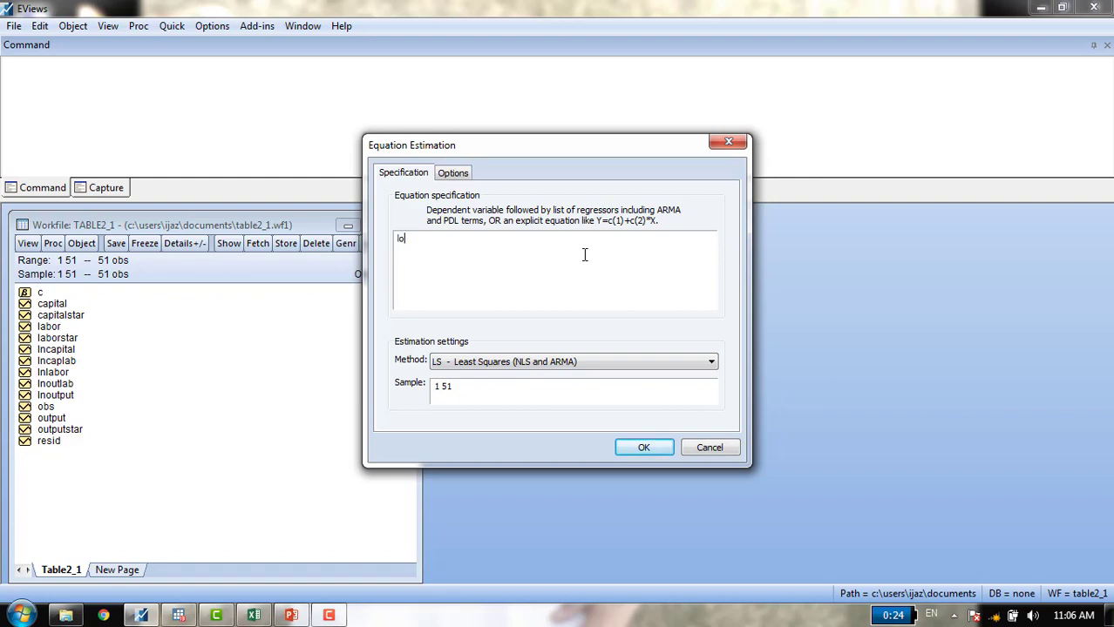
- Estimate a least squares equation with lnoutlab as dependent variable and c and lncaplab as regressors, sample 1 51
{"action": "type", "text": "ut"}
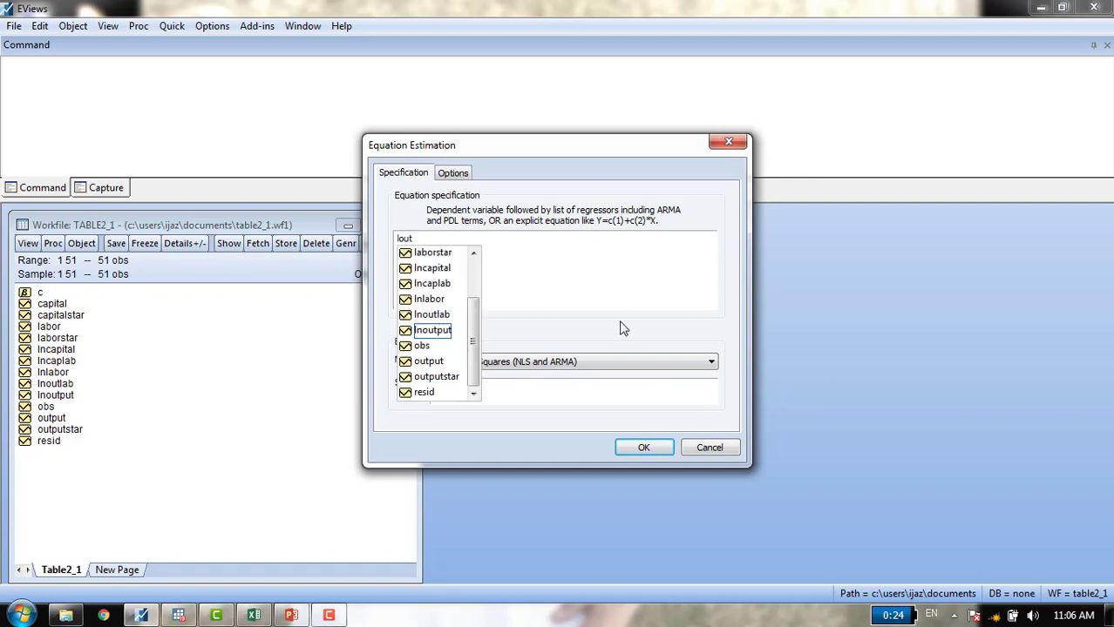
{"action": "left_click", "coordinate": [441, 319]}
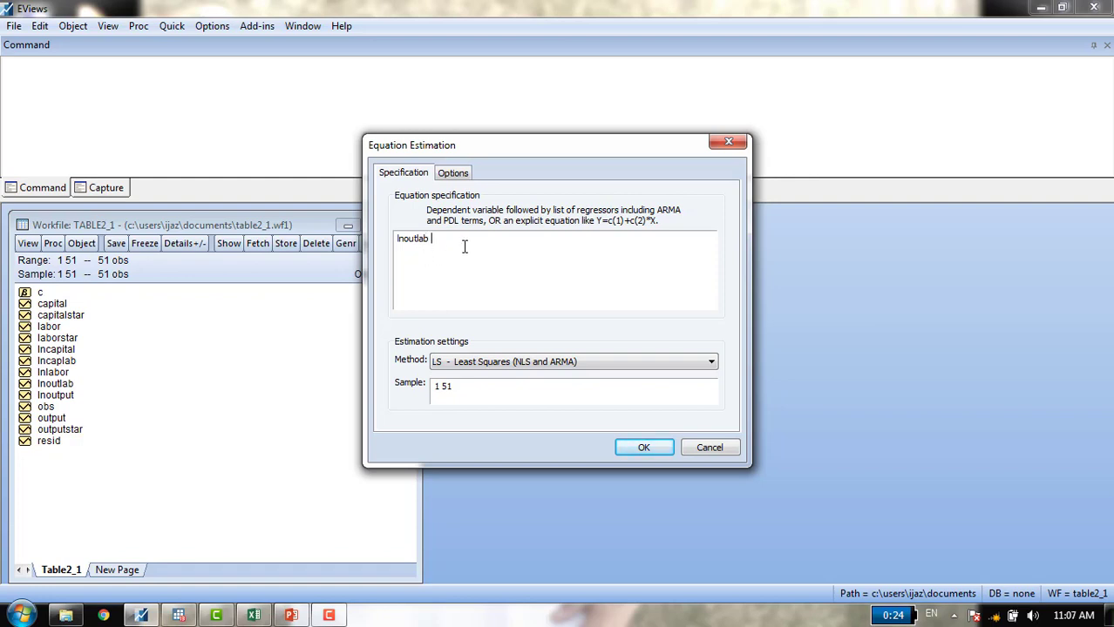
{"action": "type", "text": "c cap"}
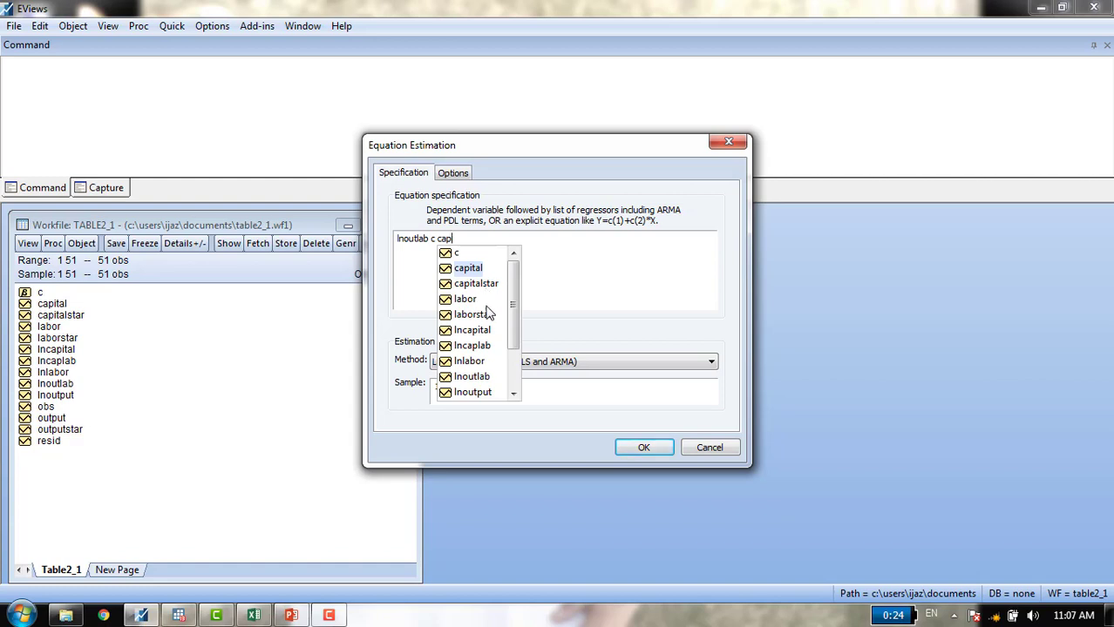
{"action": "left_click", "coordinate": [472, 346]}
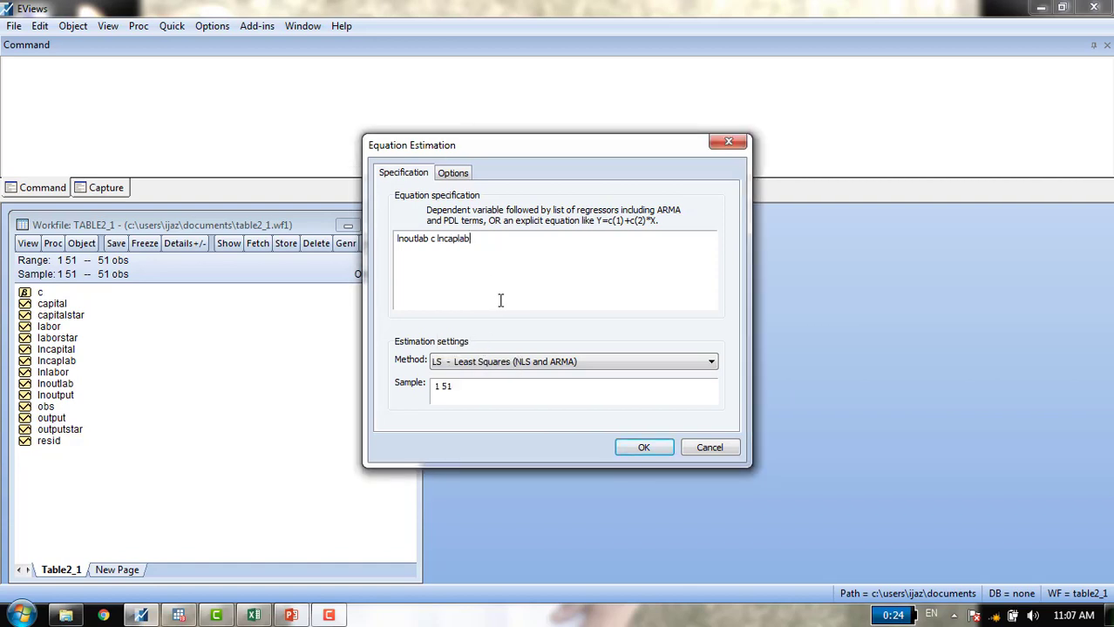
{"action": "double_click", "coordinate": [427, 239]}
{"action": "left_click", "coordinate": [423, 266]}
{"action": "left_click", "coordinate": [642, 447]}
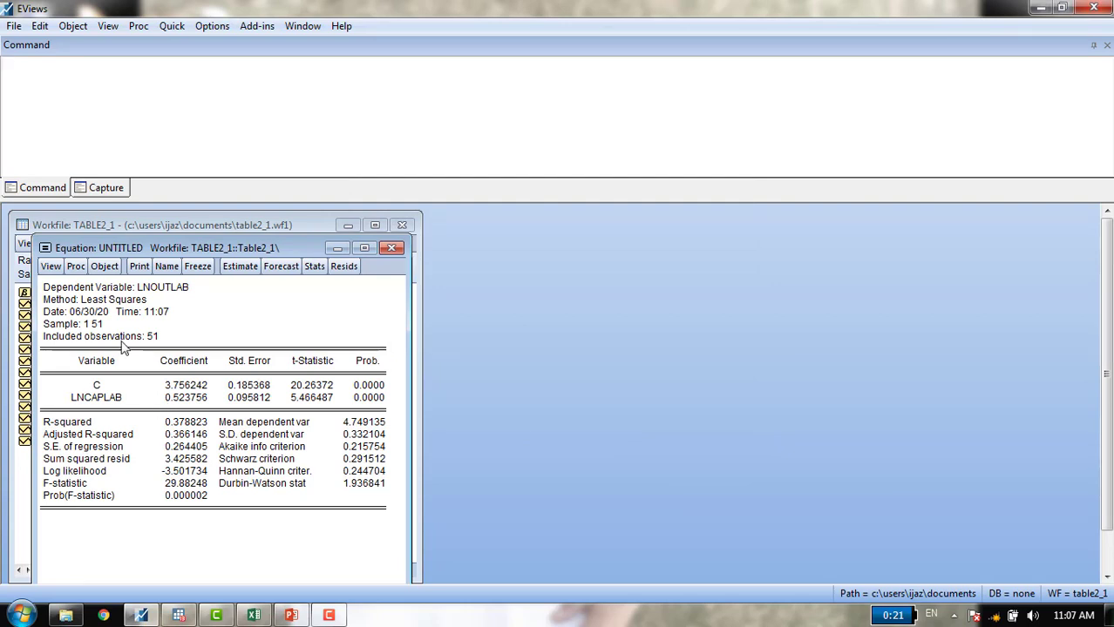
- Compare the estimated LNCAPLAB and C coefficients with the Table 2.4 results on slide 6 in PowerPoint
{"action": "left_click", "coordinate": [165, 397]}
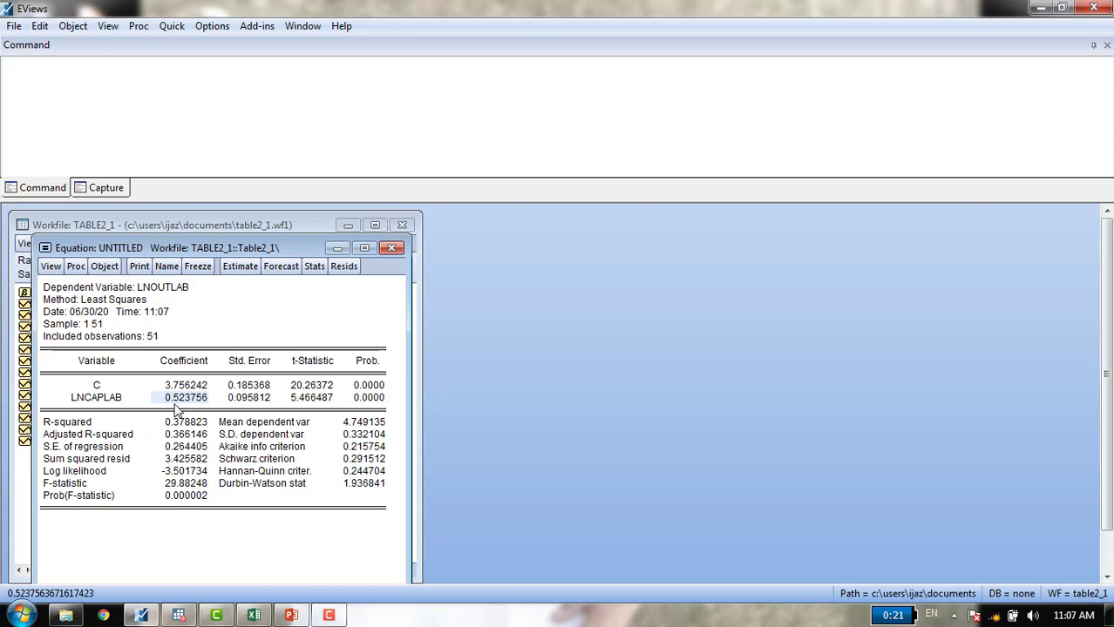
{"action": "left_click", "coordinate": [285, 616]}
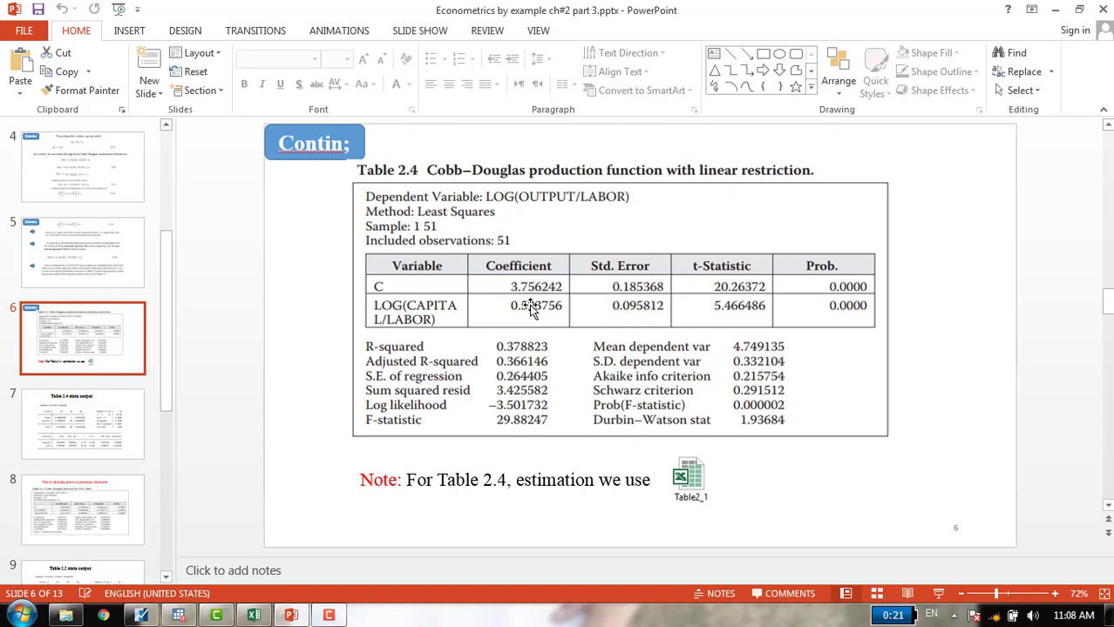
{"action": "mouse_move", "coordinate": [530, 307]}
{"action": "left_mouse_down"}
{"action": "mouse_move", "coordinate": [531, 293]}
{"action": "mouse_move", "coordinate": [531, 323]}
{"action": "mouse_move", "coordinate": [538, 281]}
{"action": "mouse_move", "coordinate": [510, 308]}
{"action": "left_mouse_up"}
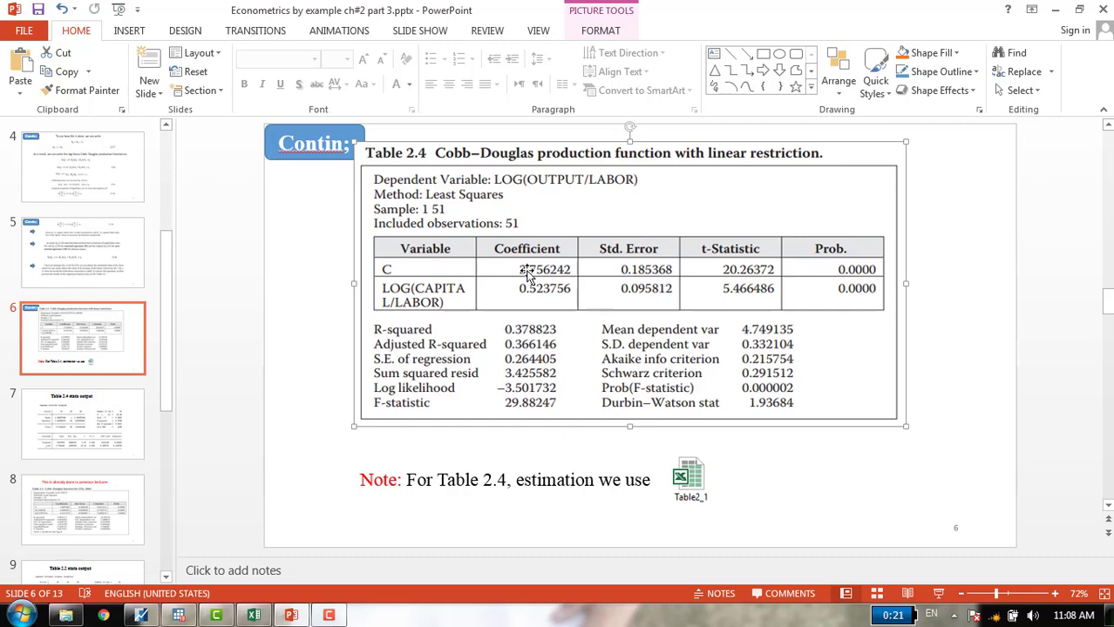
{"action": "left_click", "coordinate": [142, 616]}
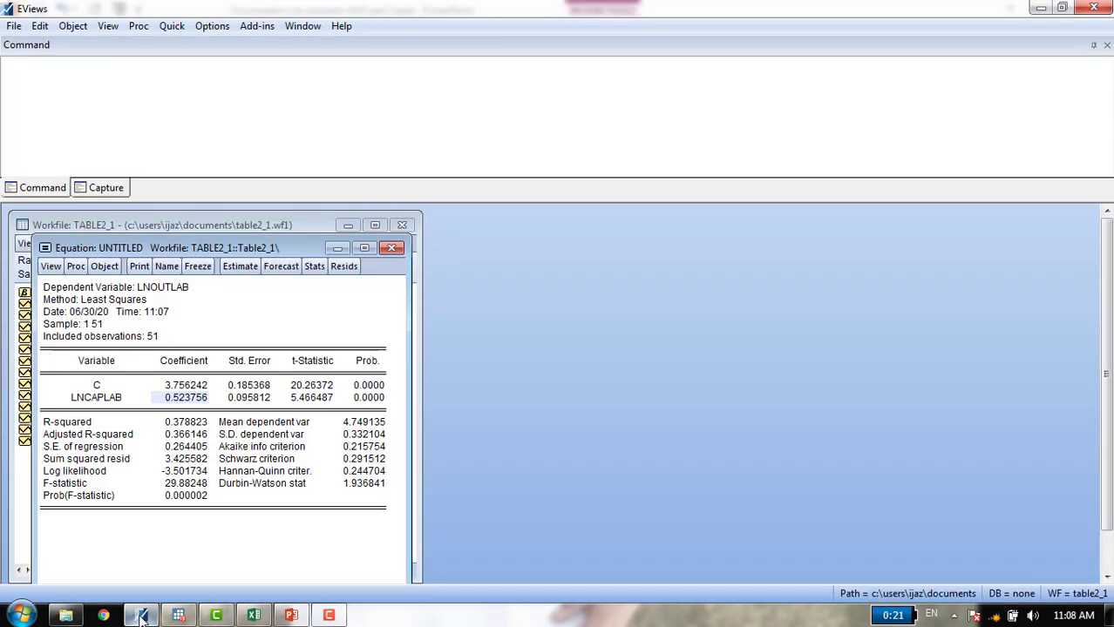
{"action": "left_click", "coordinate": [142, 616]}
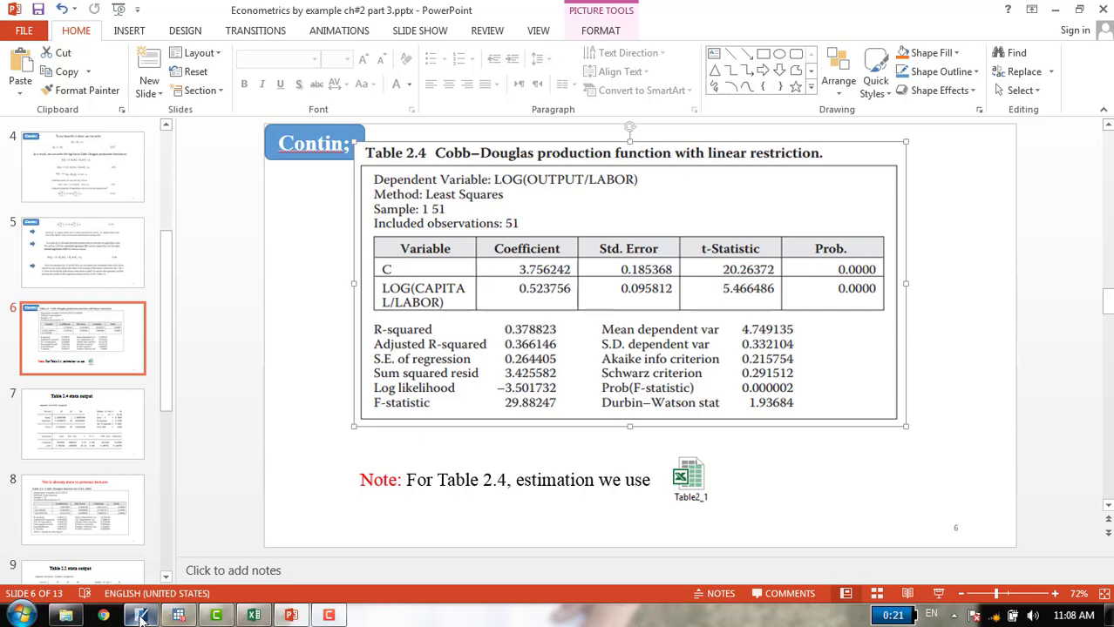
- Compare the Table 2.4 Stata output on slide 7 with the Cobb–Douglas results table on slide 6
{"action": "left_click", "coordinate": [91, 424]}
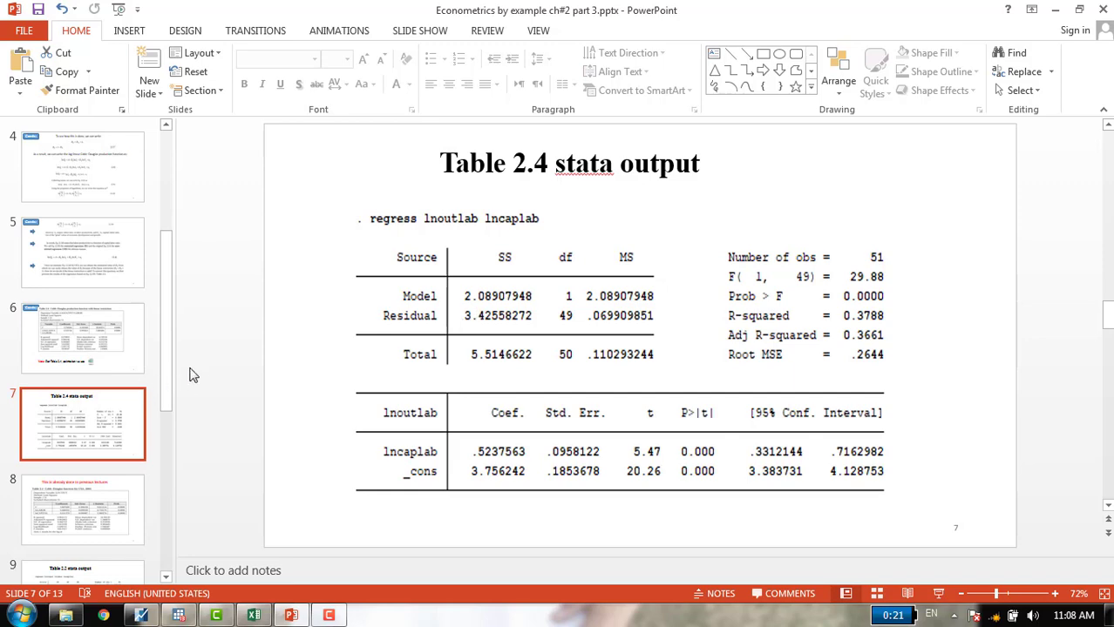
{"action": "left_click", "coordinate": [87, 335]}
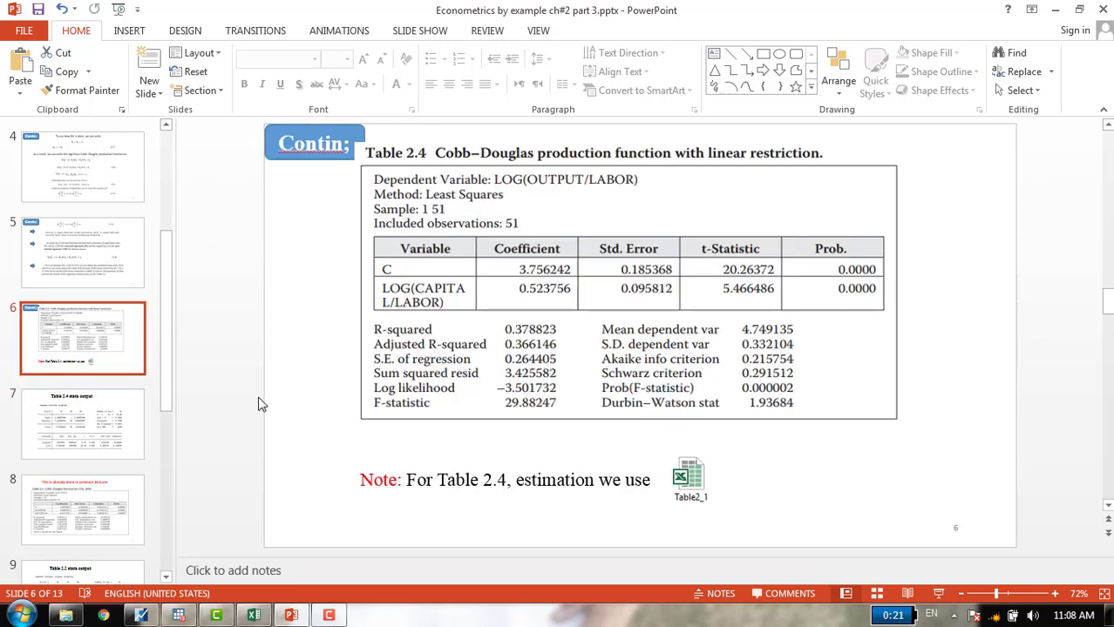
{"action": "left_click", "coordinate": [79, 416]}
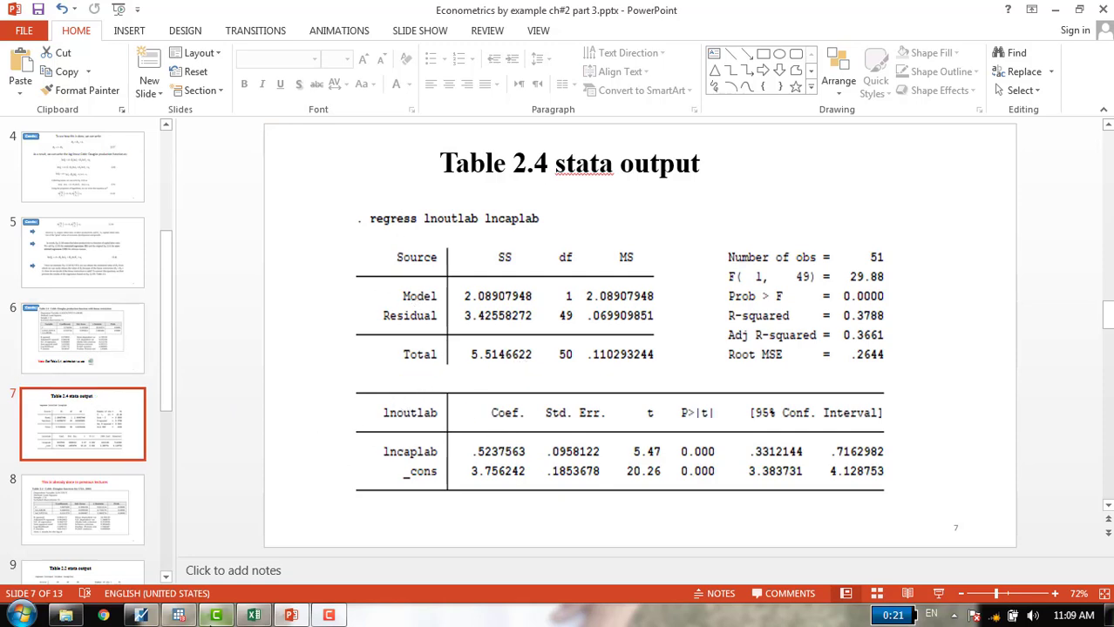
- Open Table2_1.xls from the Excel_files folder and copy the full lnoutlab and lncaplab columns, including their headers
{"action": "left_click", "coordinate": [253, 616]}
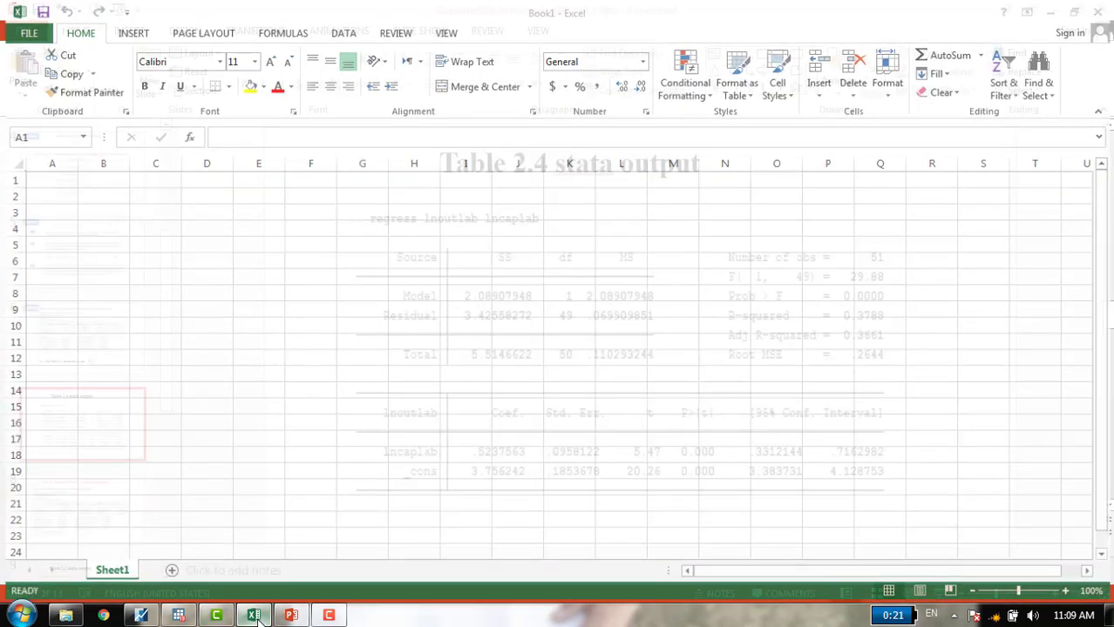
{"action": "left_click", "coordinate": [65, 616]}
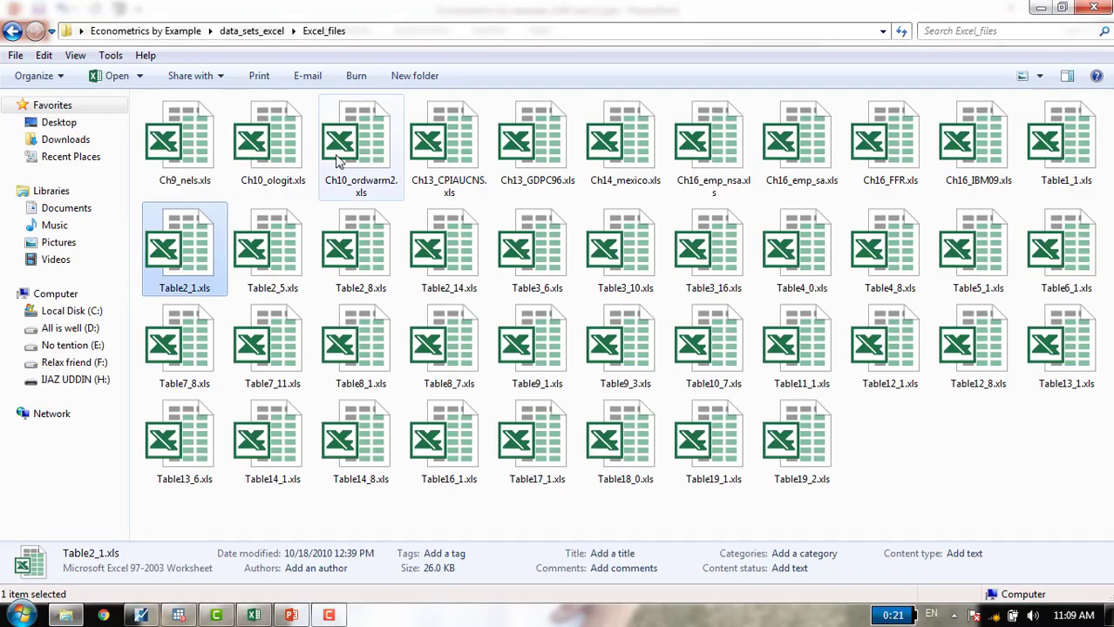
{"action": "double_click", "coordinate": [194, 254]}
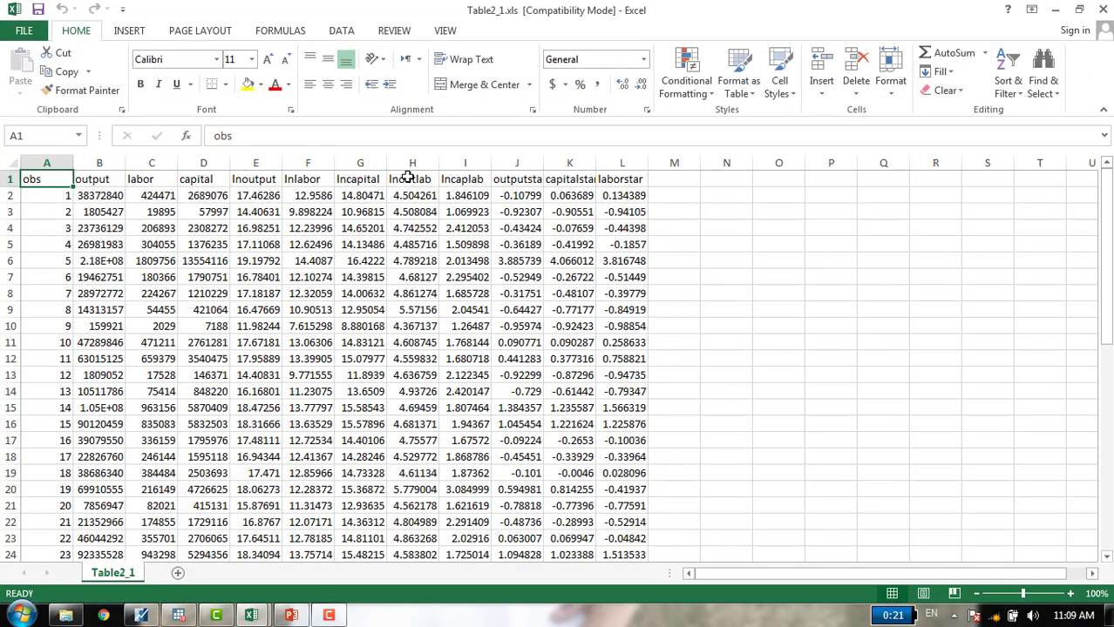
{"action": "left_click_drag", "start_coordinate": [408, 178], "coordinate": [462, 183]}
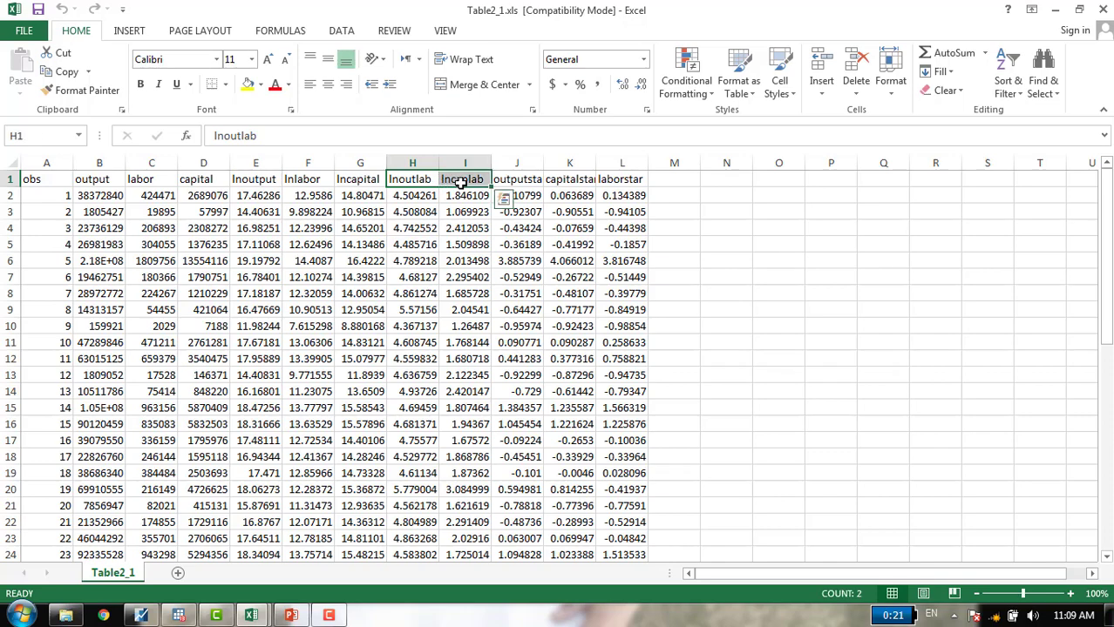
{"action": "key", "text": "ctrl+shift+Down"}
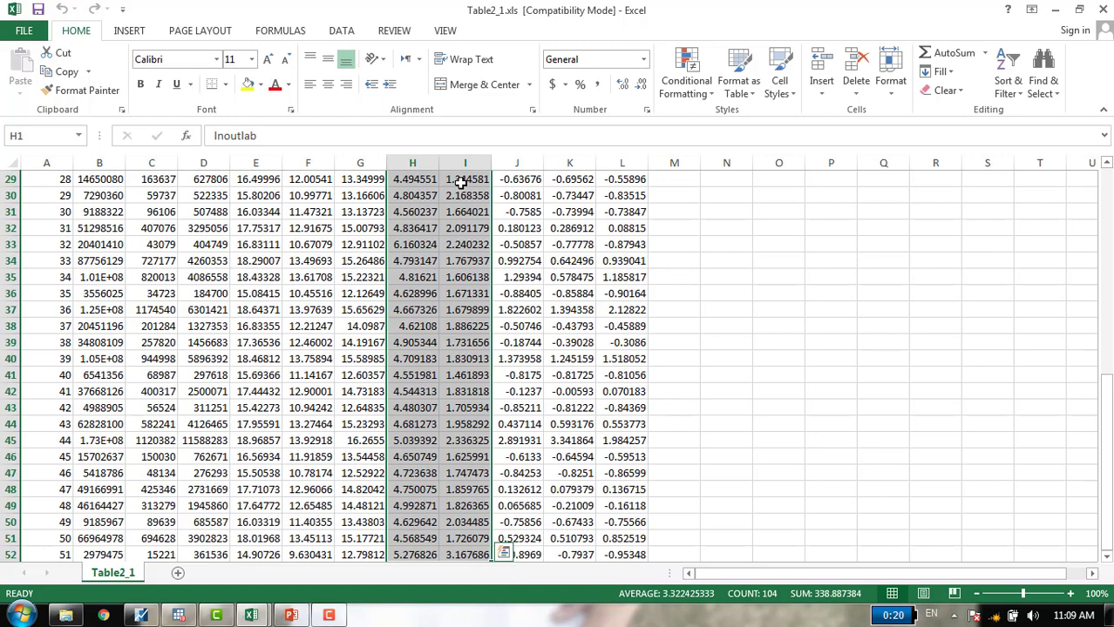
{"action": "key", "text": "ctrl+c"}
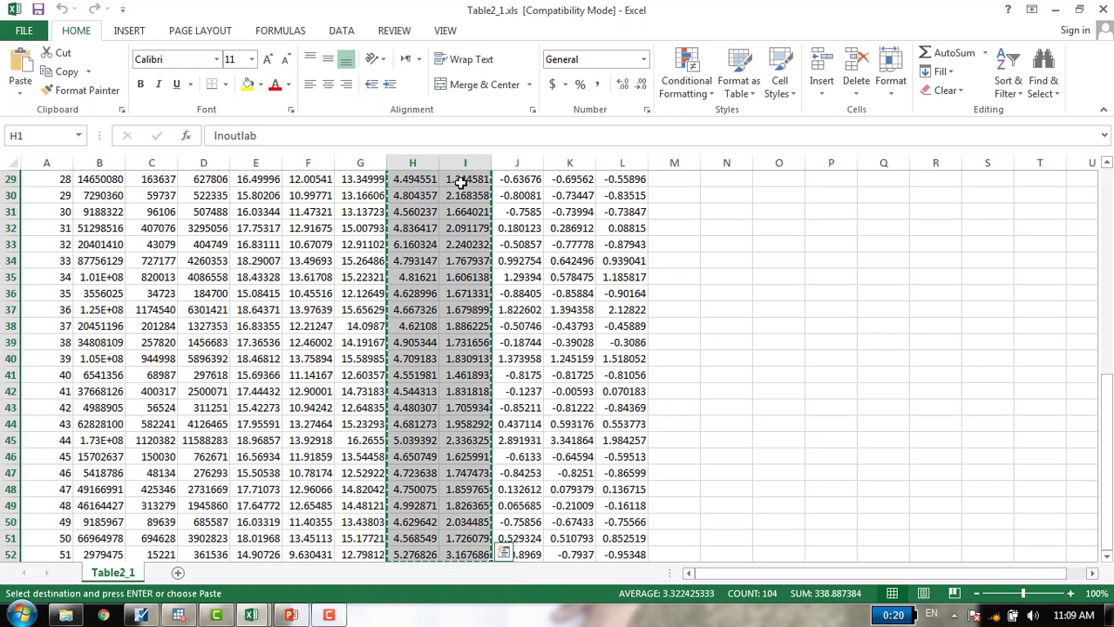
- Switch to Stata and paste the copied data into the Data Editor, treating the first row as variable names
{"action": "left_click", "coordinate": [179, 617]}
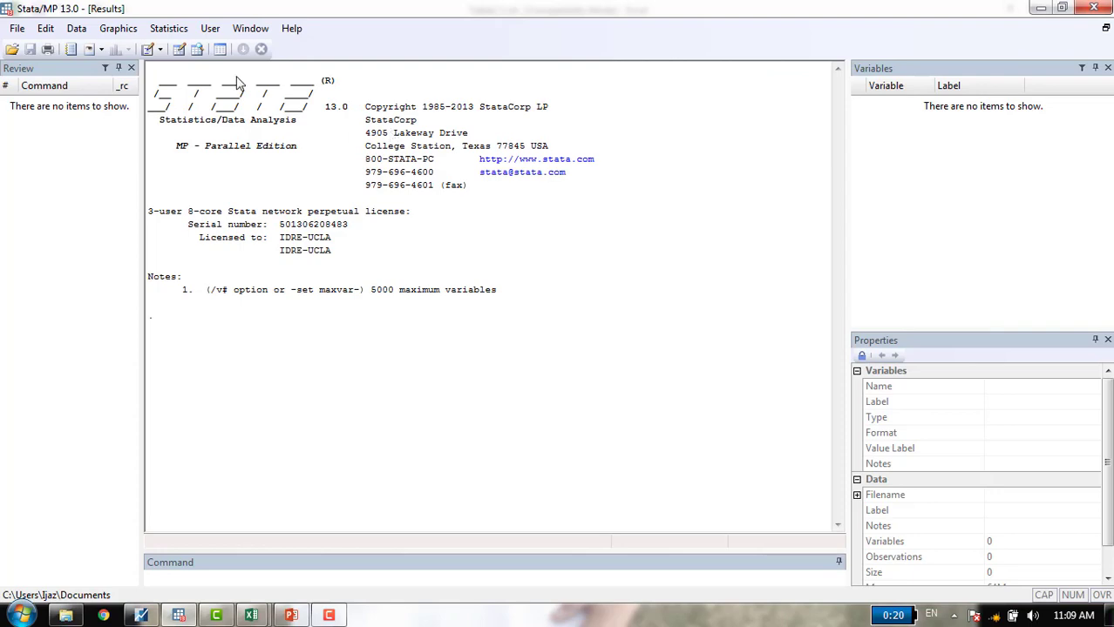
{"action": "left_click", "coordinate": [179, 51]}
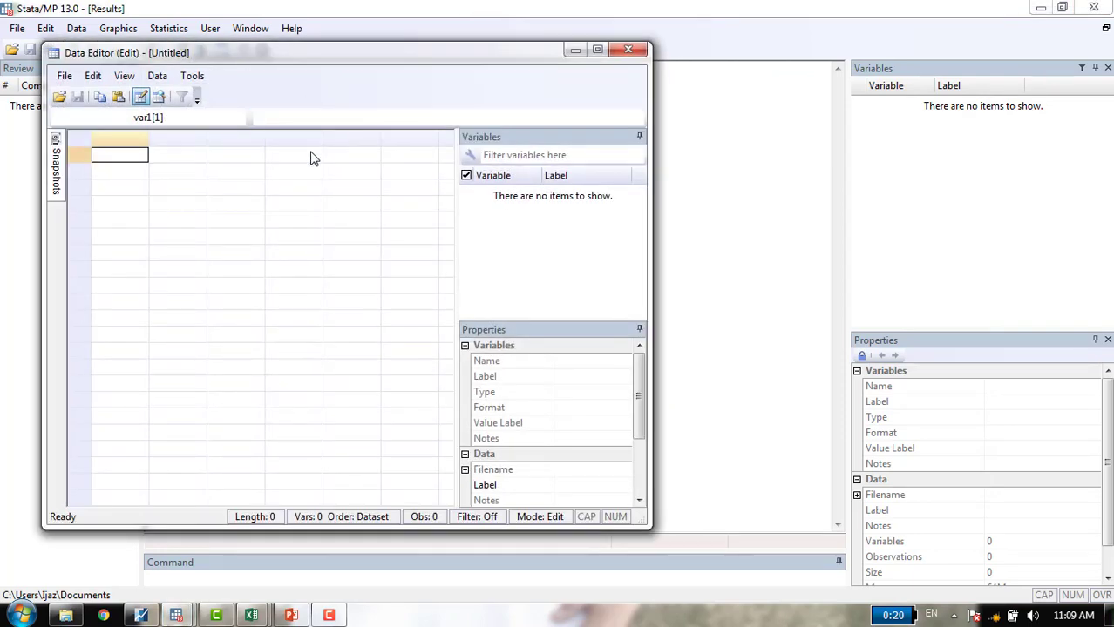
{"action": "right_click", "coordinate": [132, 160]}
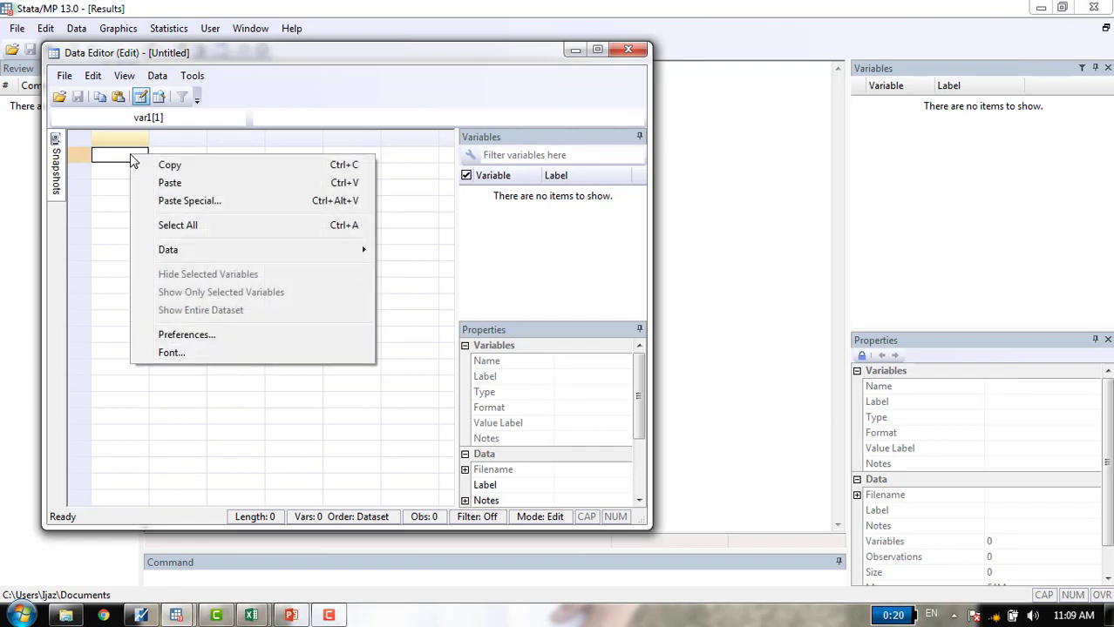
{"action": "left_click", "coordinate": [178, 182]}
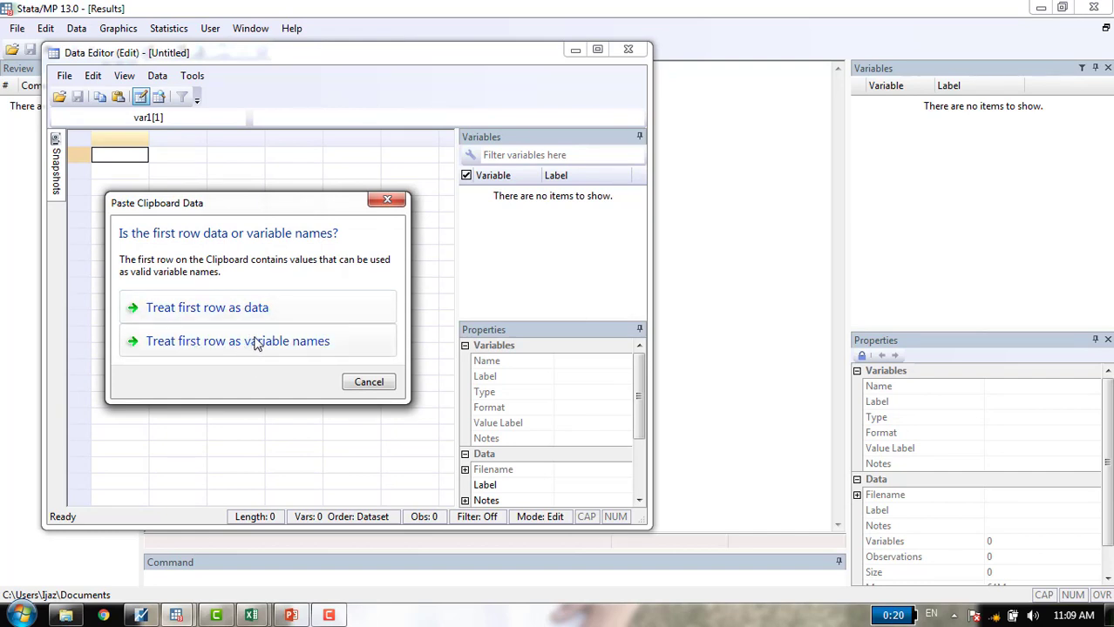
{"action": "left_click", "coordinate": [234, 345]}
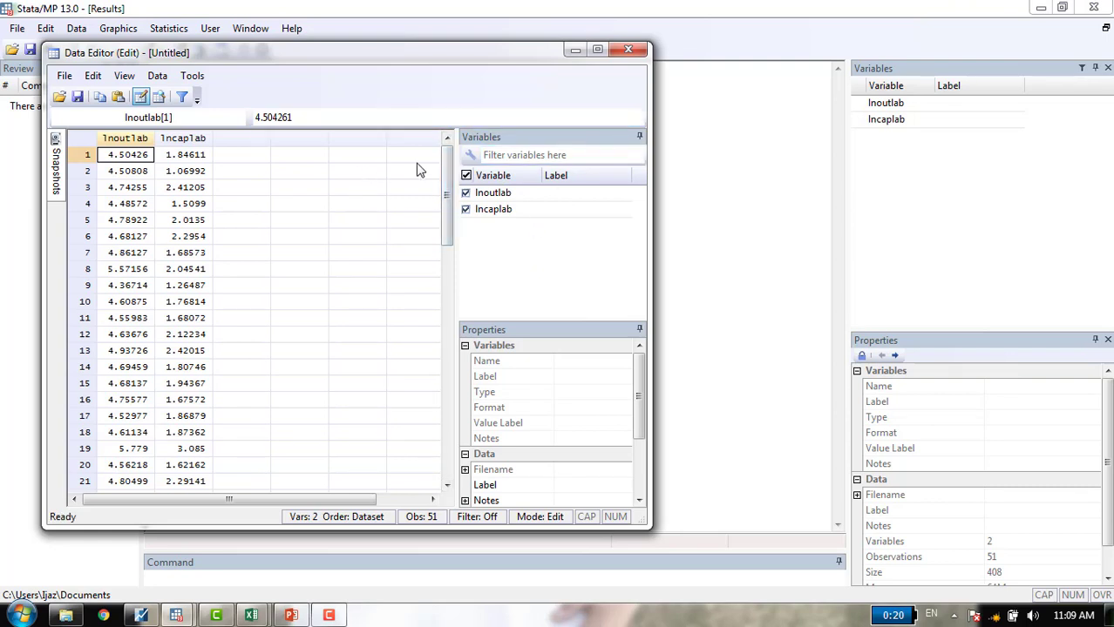
{"action": "left_click", "coordinate": [578, 49]}
- Try to regress lnoutlab on lncaplab with the typed command "regess lnoutlab lncaplab"
{"action": "left_click", "coordinate": [206, 584]}
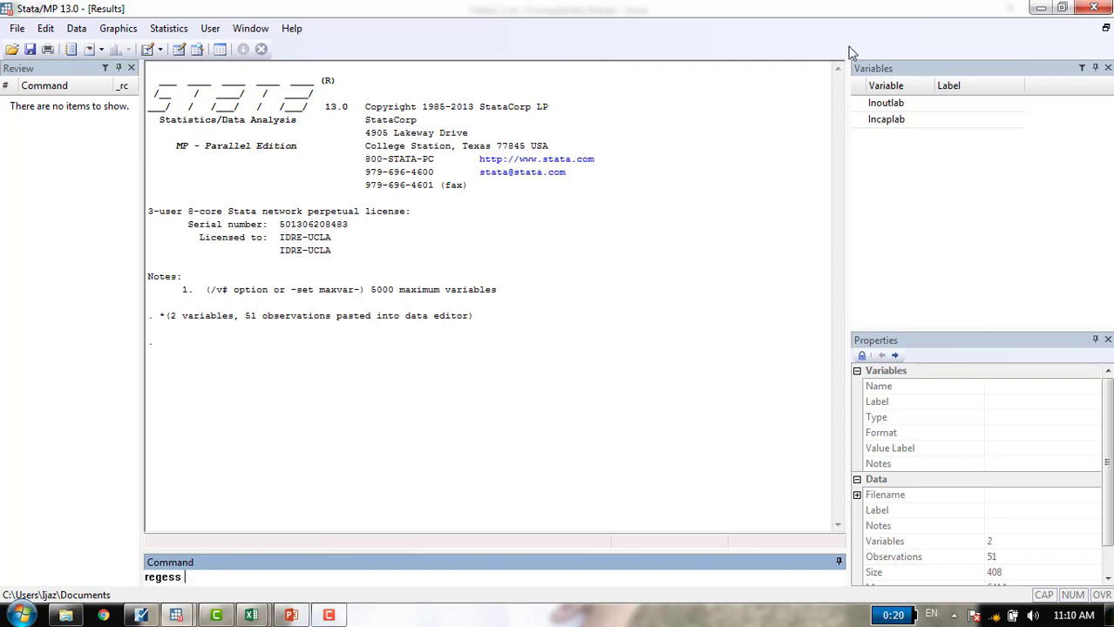
{"action": "double_click", "coordinate": [884, 103]}
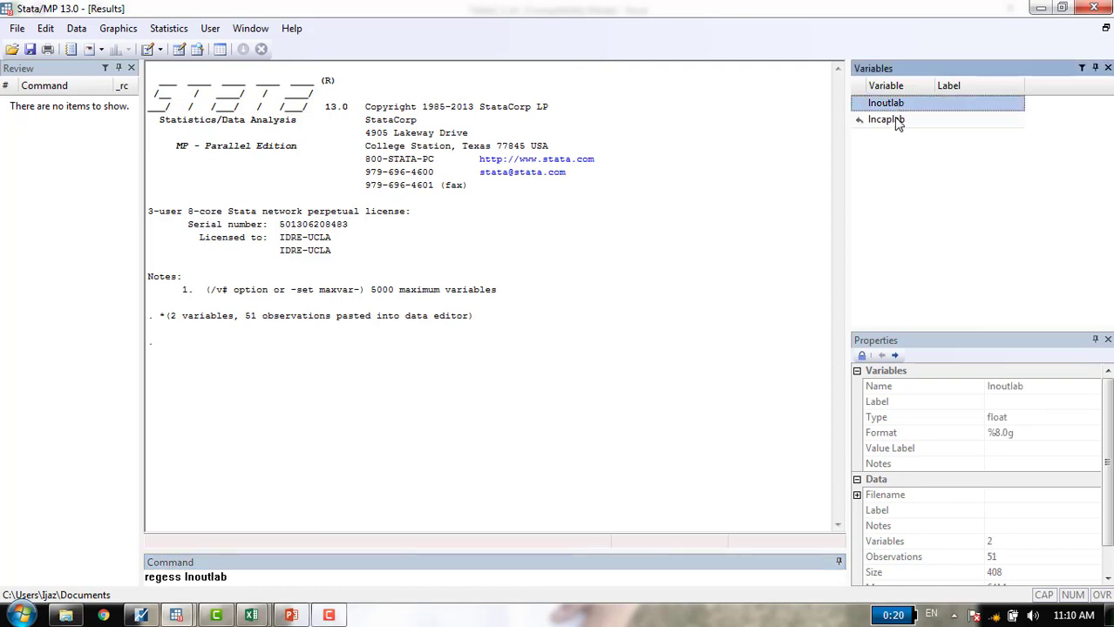
{"action": "double_click", "coordinate": [884, 120]}
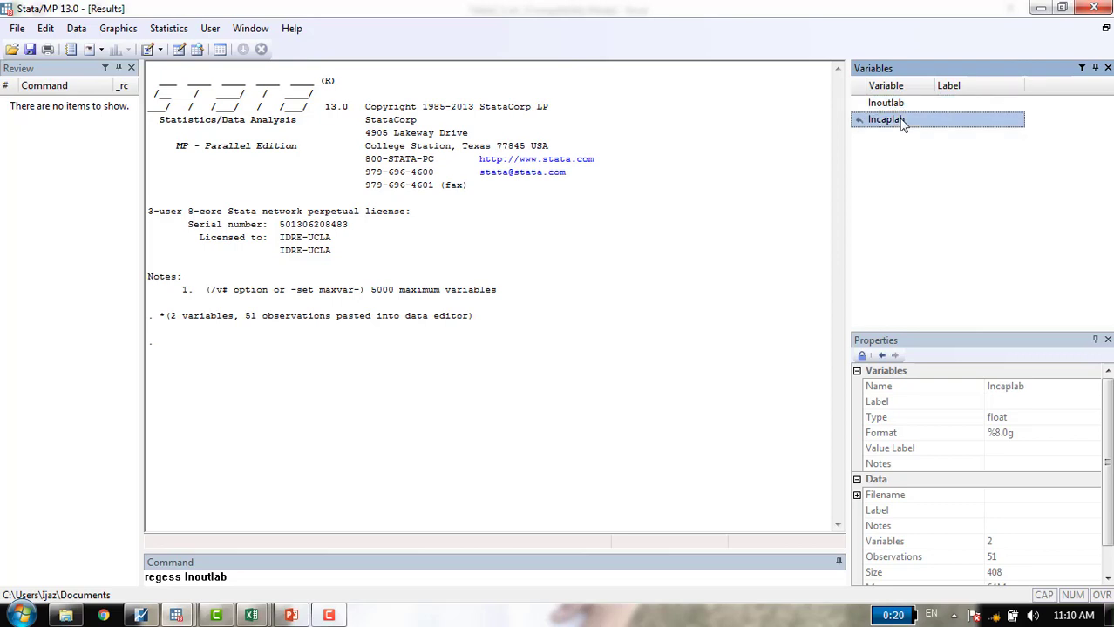
{"action": "left_click", "coordinate": [320, 582]}
{"action": "key", "text": "Return"}
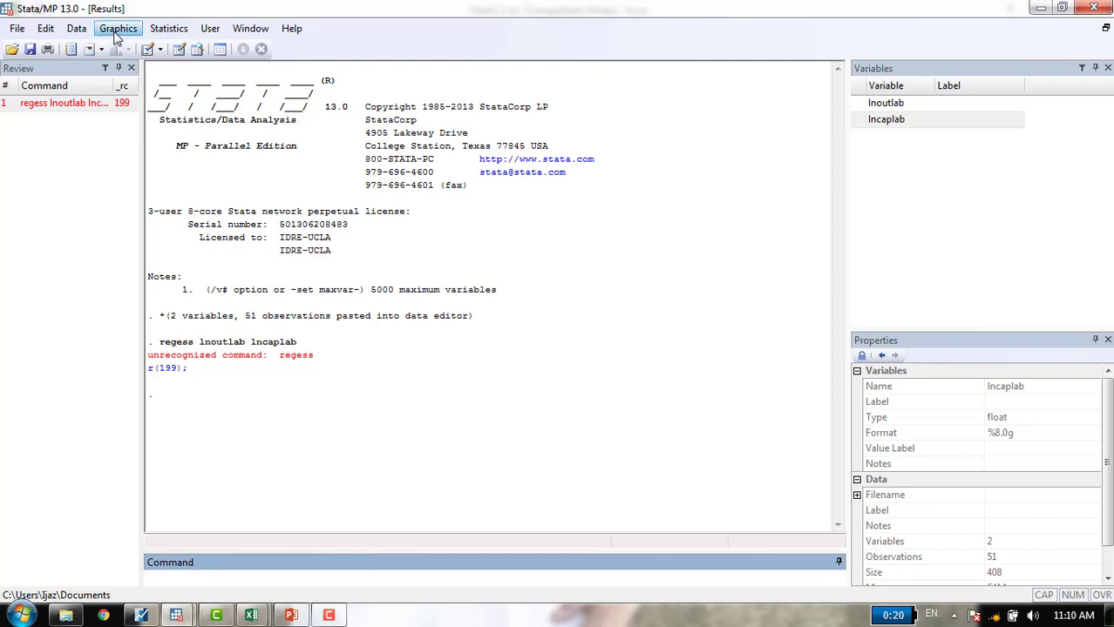
- Run a linear regression with lnoutlab as the dependent variable and lncaplab as the independent variable
{"action": "left_click", "coordinate": [169, 28]}
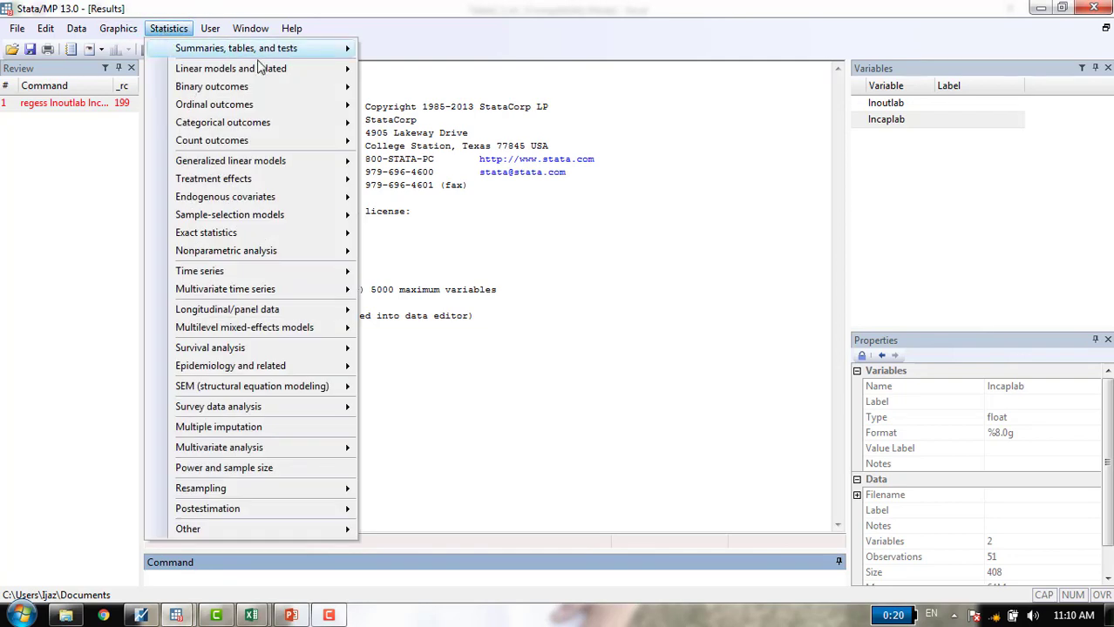
{"action": "mouse_move", "coordinate": [269, 69]}
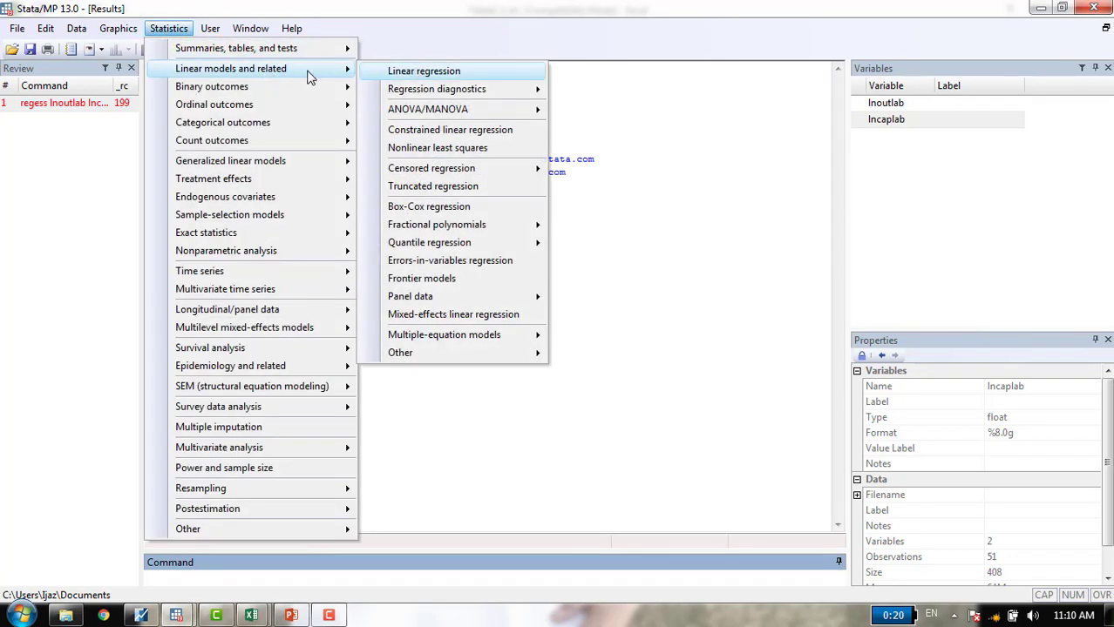
{"action": "left_click", "coordinate": [453, 72]}
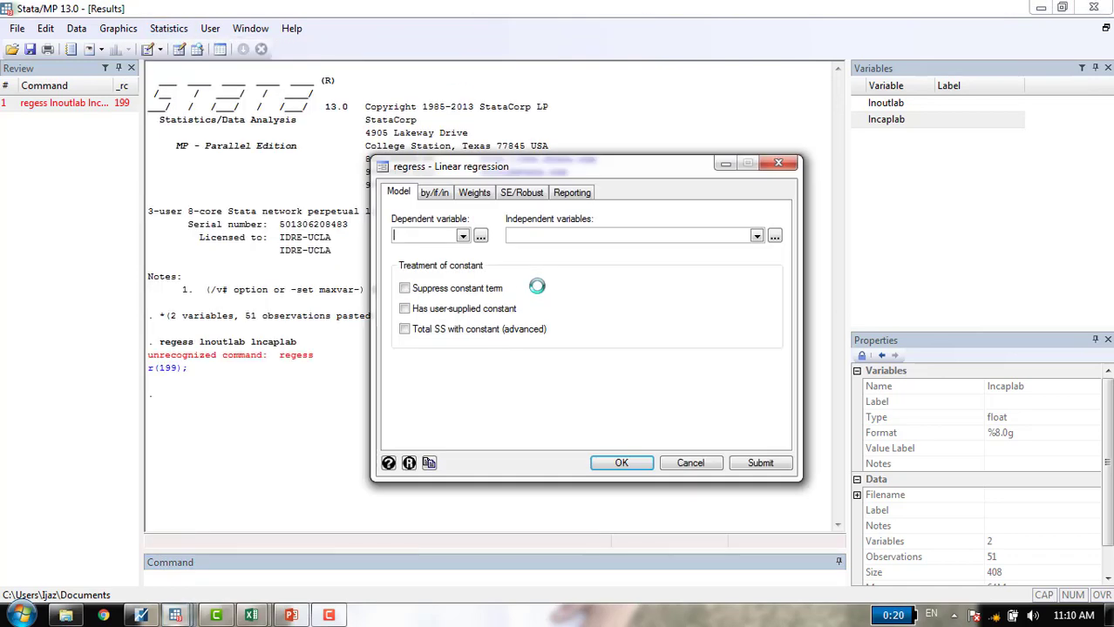
{"action": "left_click", "coordinate": [463, 236]}
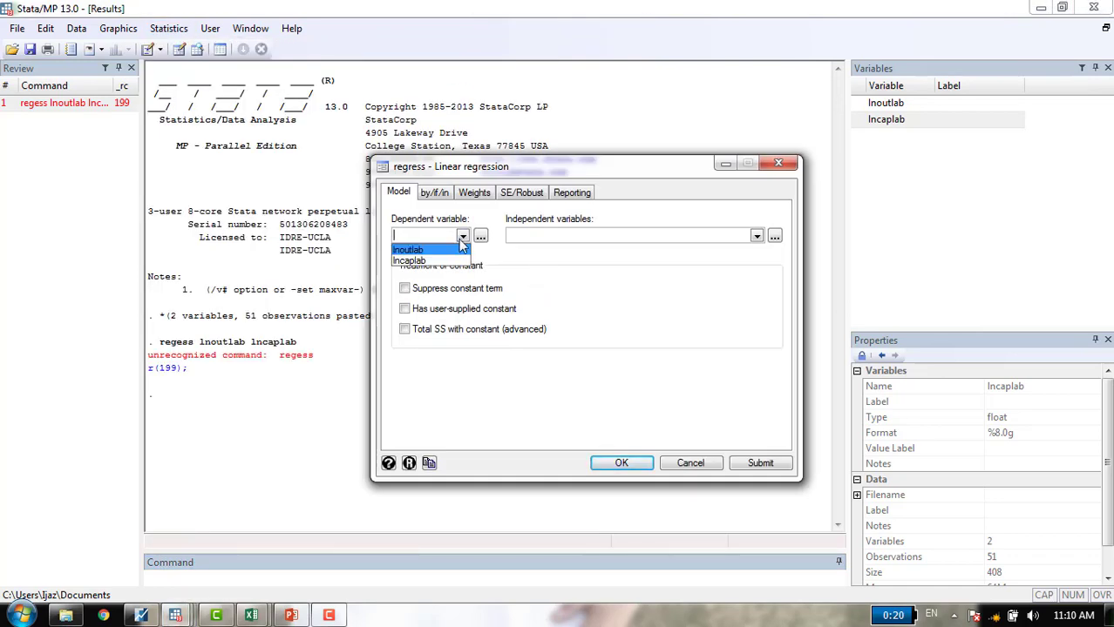
{"action": "left_click", "coordinate": [425, 250]}
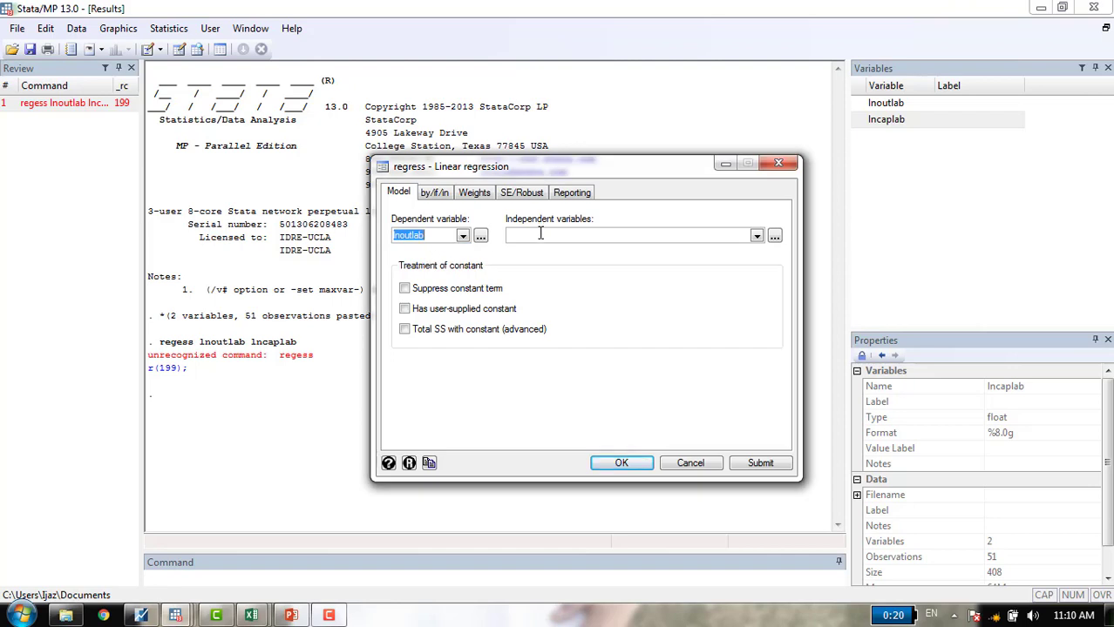
{"action": "left_click", "coordinate": [756, 237]}
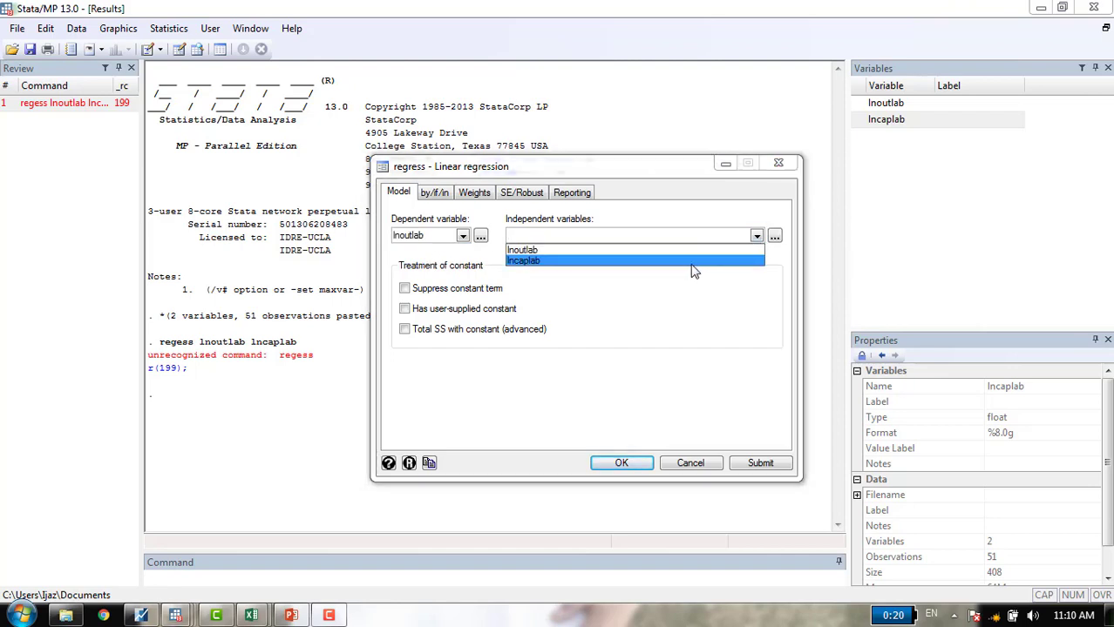
{"action": "left_click", "coordinate": [631, 467]}
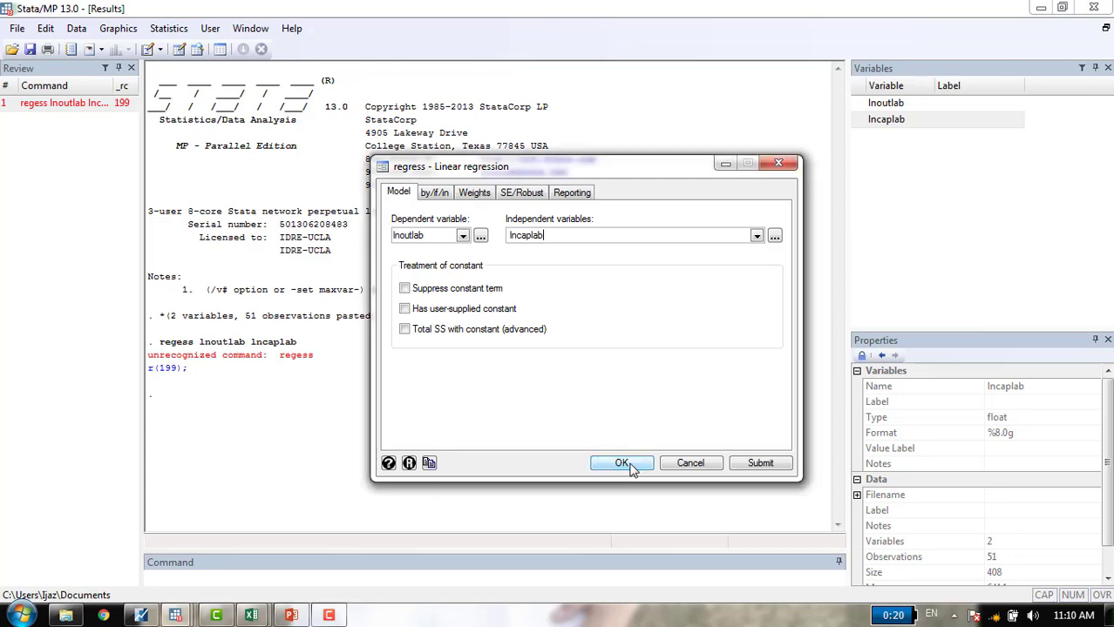
{"action": "left_click", "coordinate": [622, 463]}
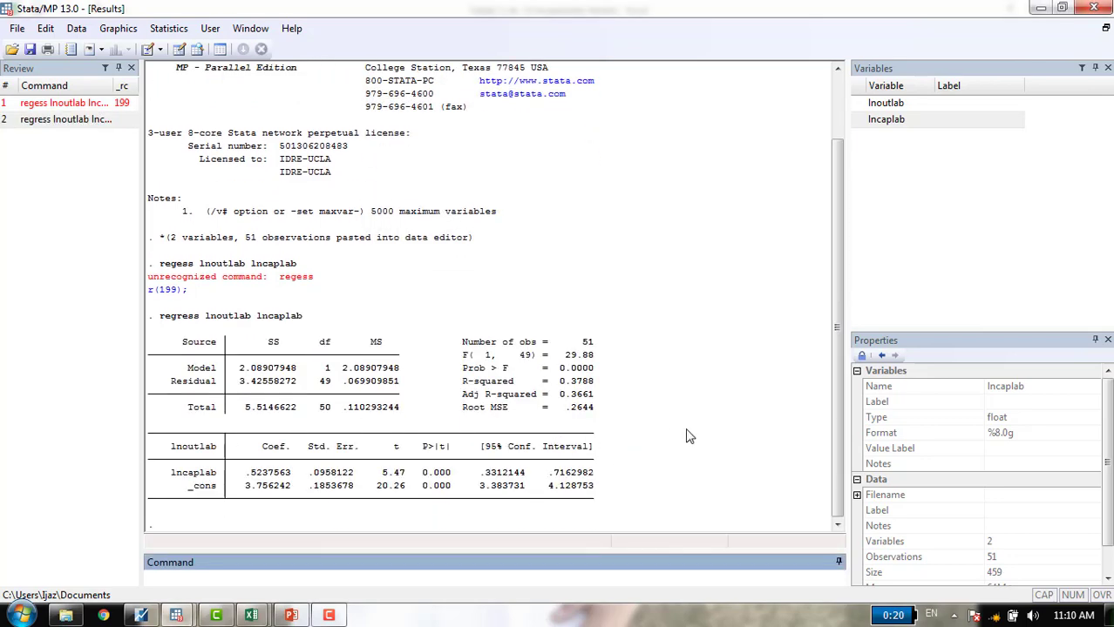
- Examine the regression output, highlighting the residual sum of squares
{"action": "left_click_drag", "start_coordinate": [163, 338], "coordinate": [598, 517]}
{"action": "left_click", "coordinate": [728, 388]}
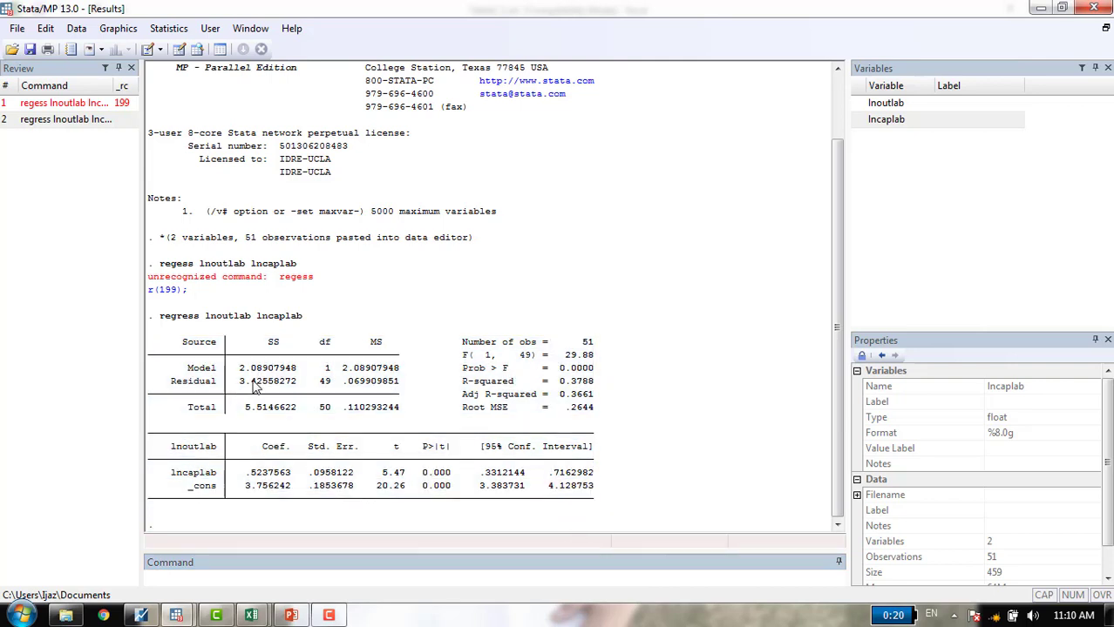
{"action": "left_click_drag", "start_coordinate": [251, 384], "coordinate": [292, 389]}
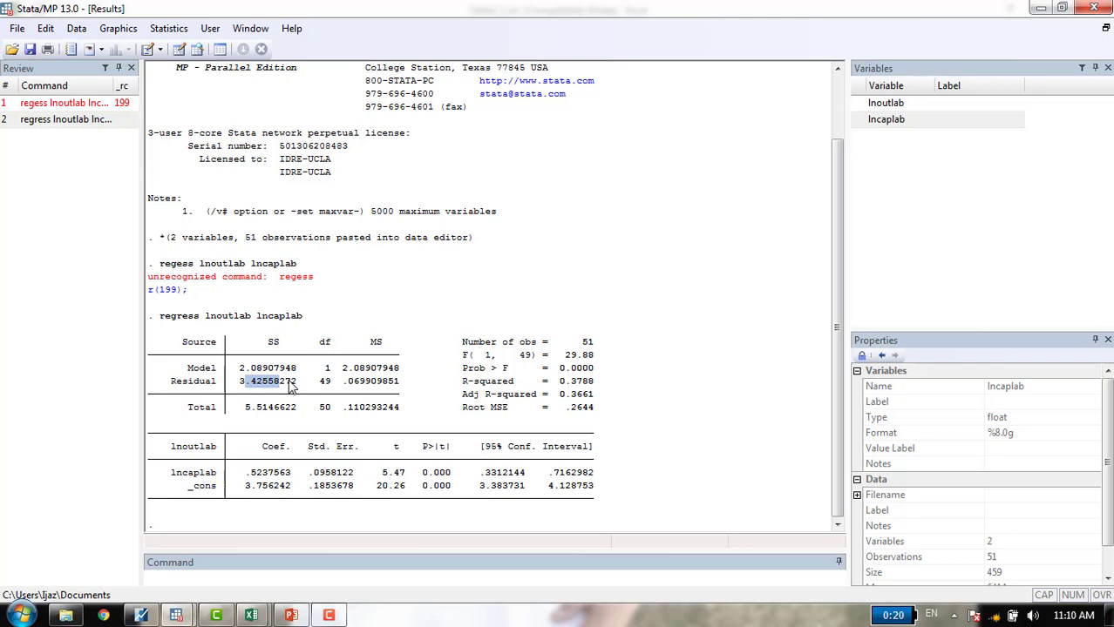
{"action": "left_click_drag", "start_coordinate": [236, 384], "coordinate": [295, 393]}
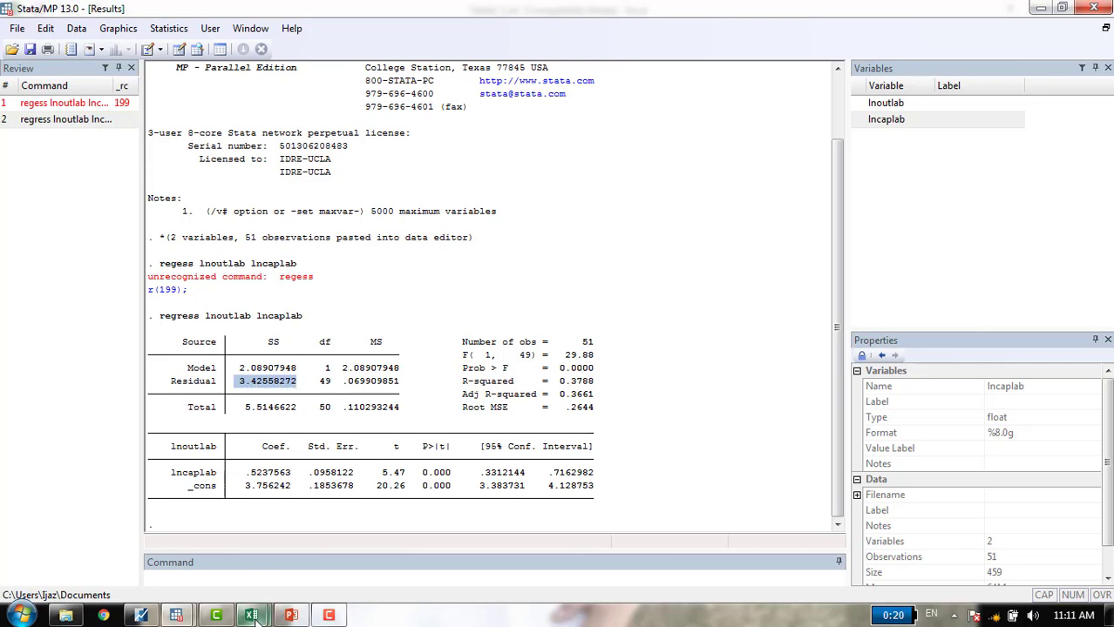
- Switch to the PowerPoint presentation and go to slide 8 with the Cobb–Douglas function results from the previous lectures
{"action": "mouse_move", "coordinate": [251, 615]}
{"action": "left_click", "coordinate": [349, 545]}
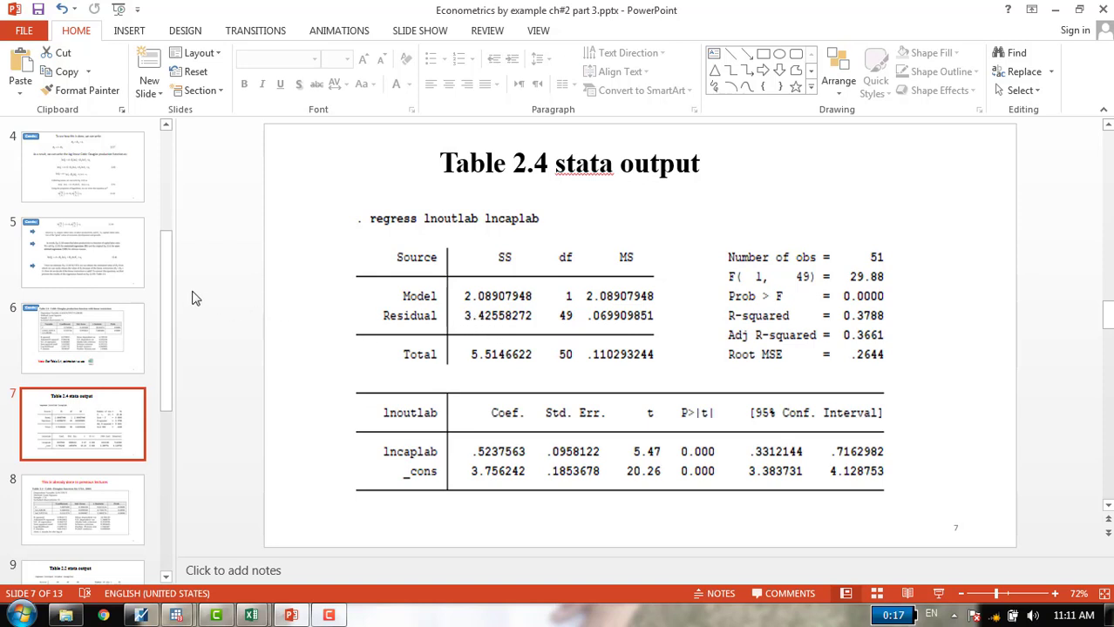
{"action": "scroll", "coordinate": [169, 288], "scroll_direction": "down", "scroll_amount": 3}
{"action": "left_click", "coordinate": [116, 375]}
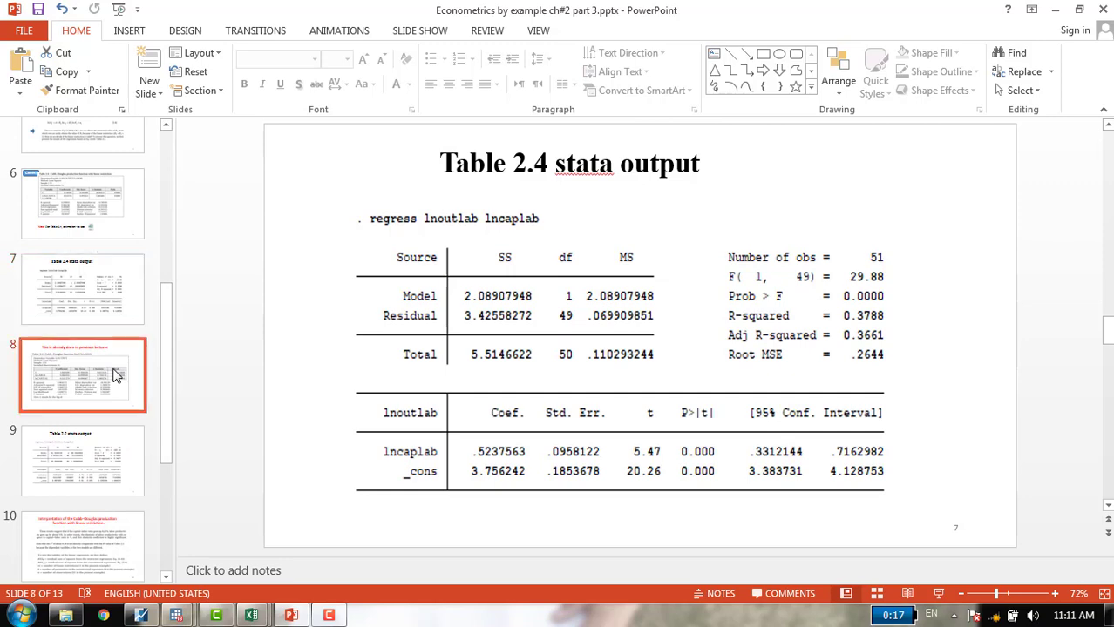